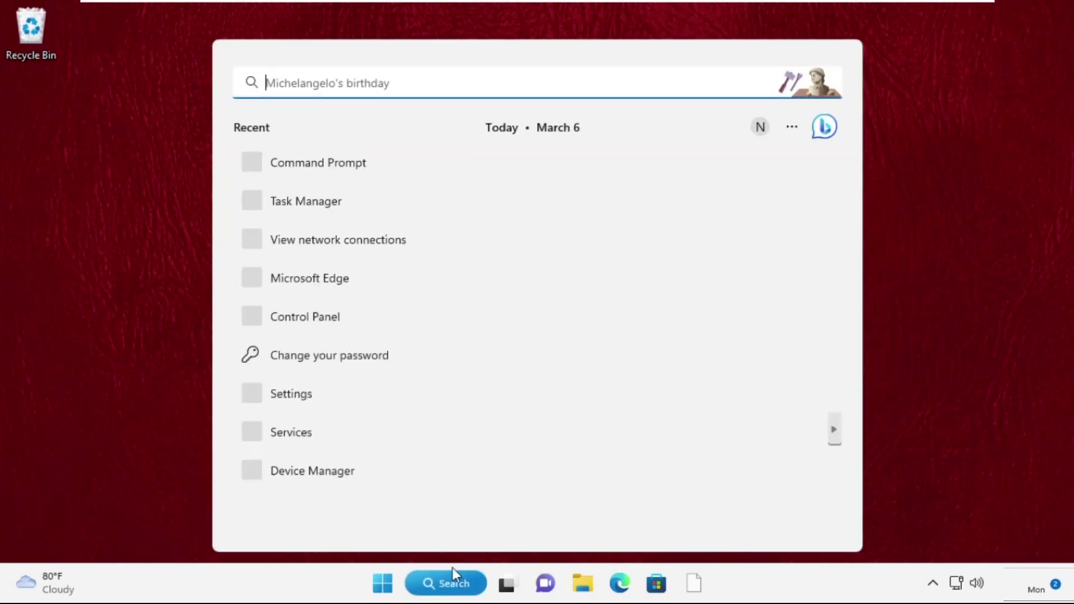
- Open Task Manager from a Windows Search for 'task manager'
{"action": "type", "text": "t"}
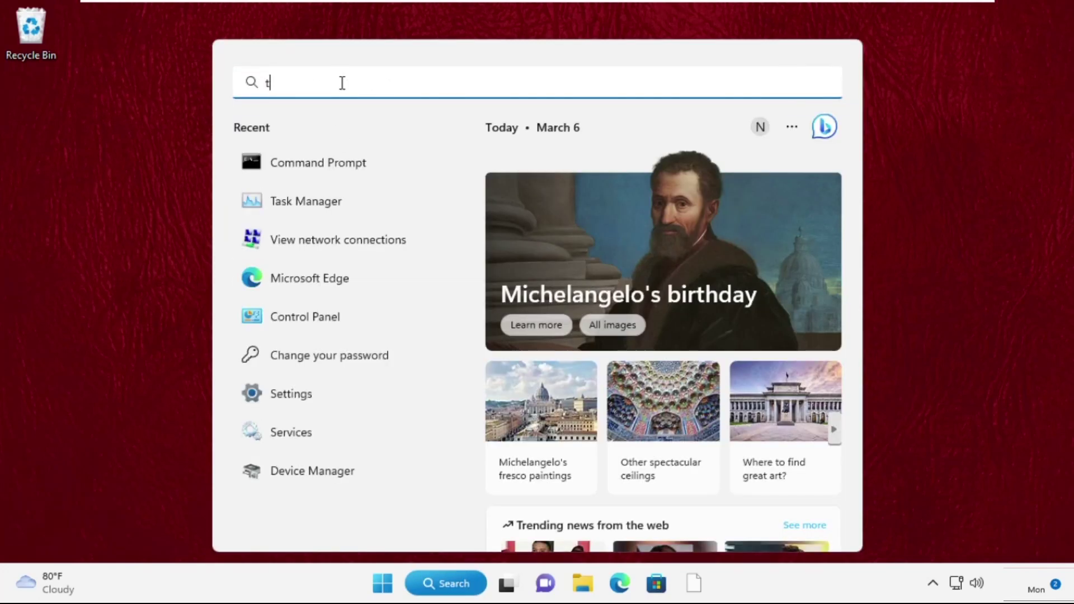
{"action": "type", "text": "ask manager"}
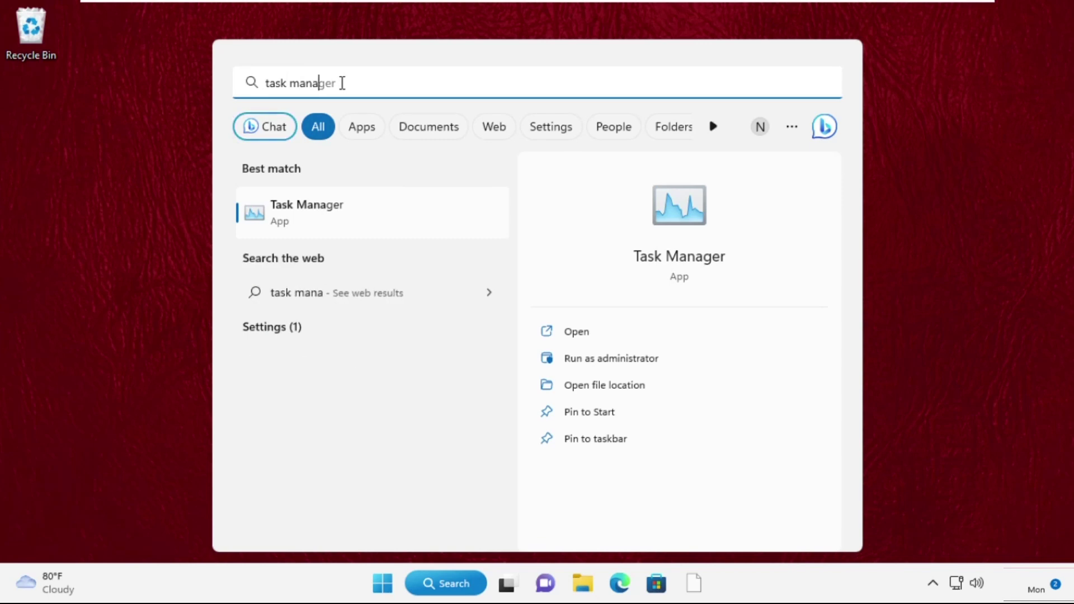
{"action": "left_click", "coordinate": [313, 224]}
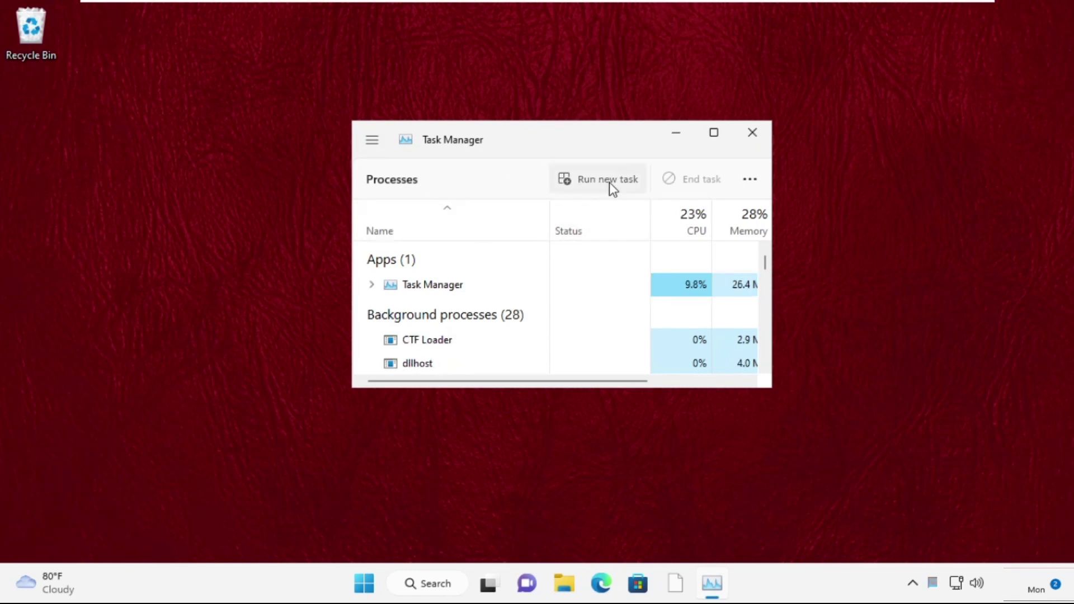
- Start a new task and browse to the C:\Windows folder
{"action": "left_click", "coordinate": [609, 180]}
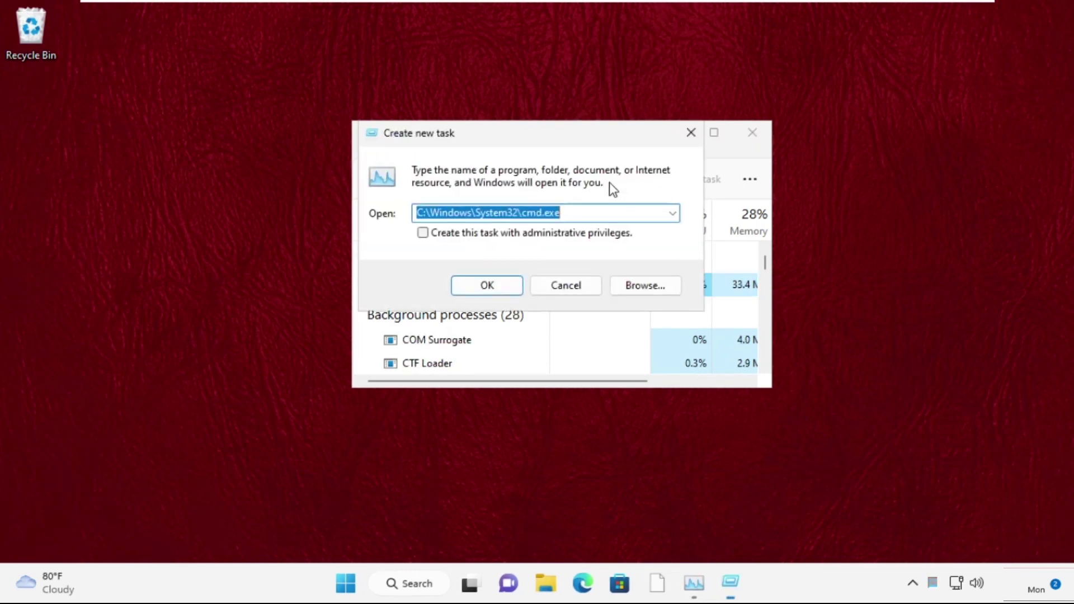
{"action": "left_click", "coordinate": [654, 296]}
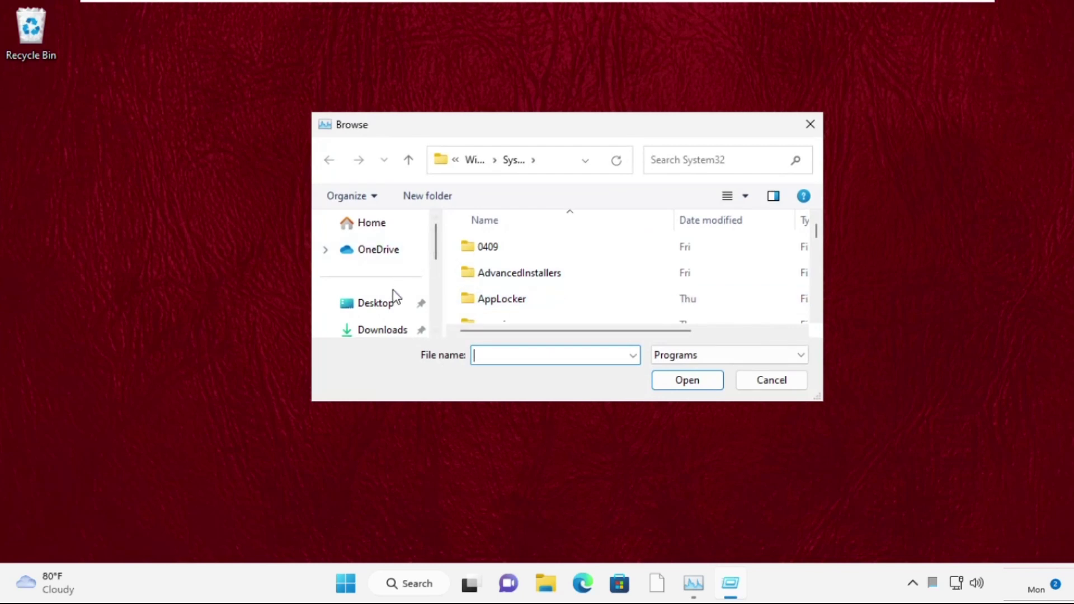
{"action": "scroll", "coordinate": [392, 296], "scroll_direction": "down", "scroll_amount": 5}
{"action": "left_click", "coordinate": [383, 305]}
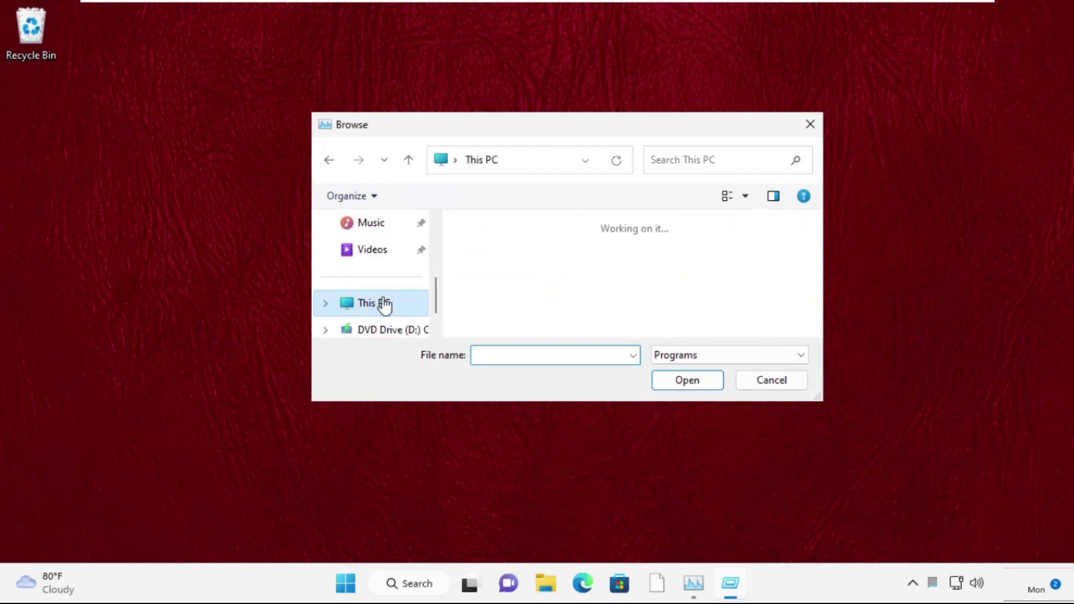
{"action": "double_click", "coordinate": [557, 270]}
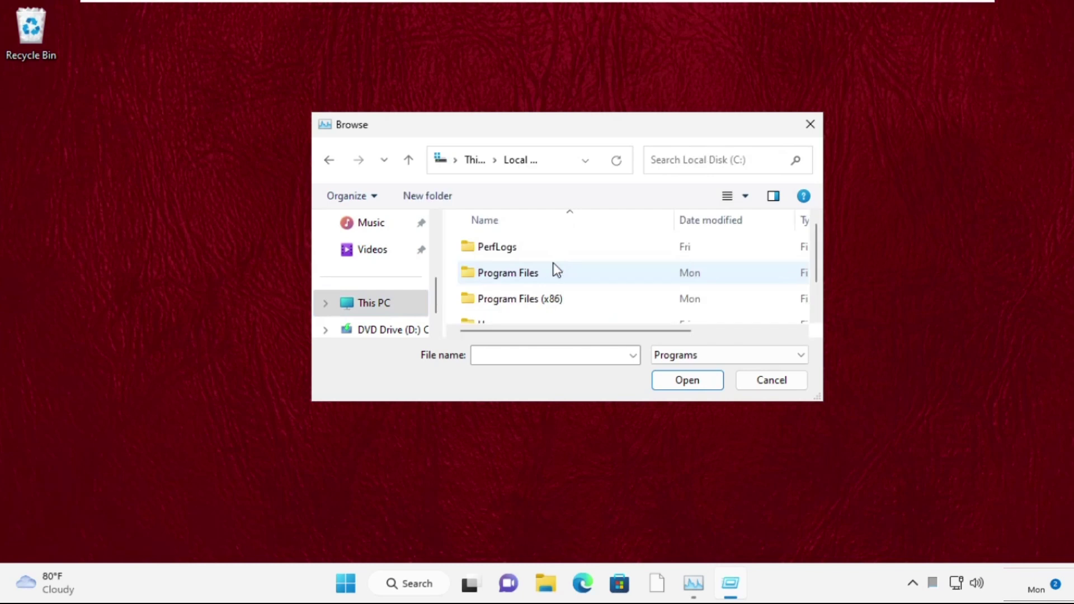
{"action": "scroll", "coordinate": [557, 270], "scroll_direction": "down", "scroll_amount": 1}
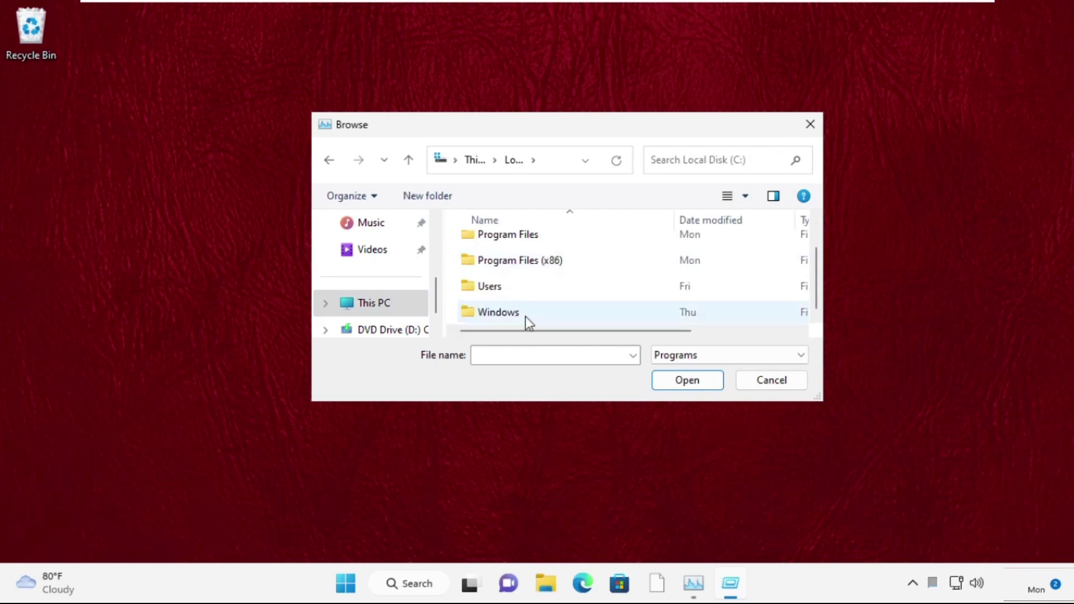
{"action": "double_click", "coordinate": [508, 315]}
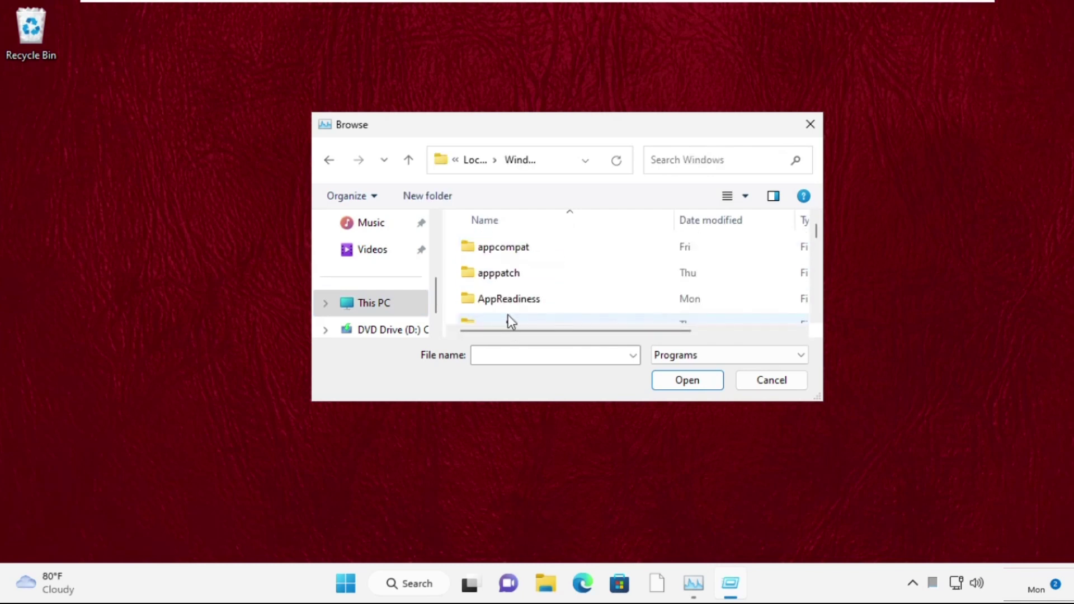
- Navigate into the C:\Windows\System32 folder
{"action": "left_click", "coordinate": [521, 288]}
{"action": "scroll", "coordinate": [520, 288], "scroll_direction": "down", "scroll_amount": 4}
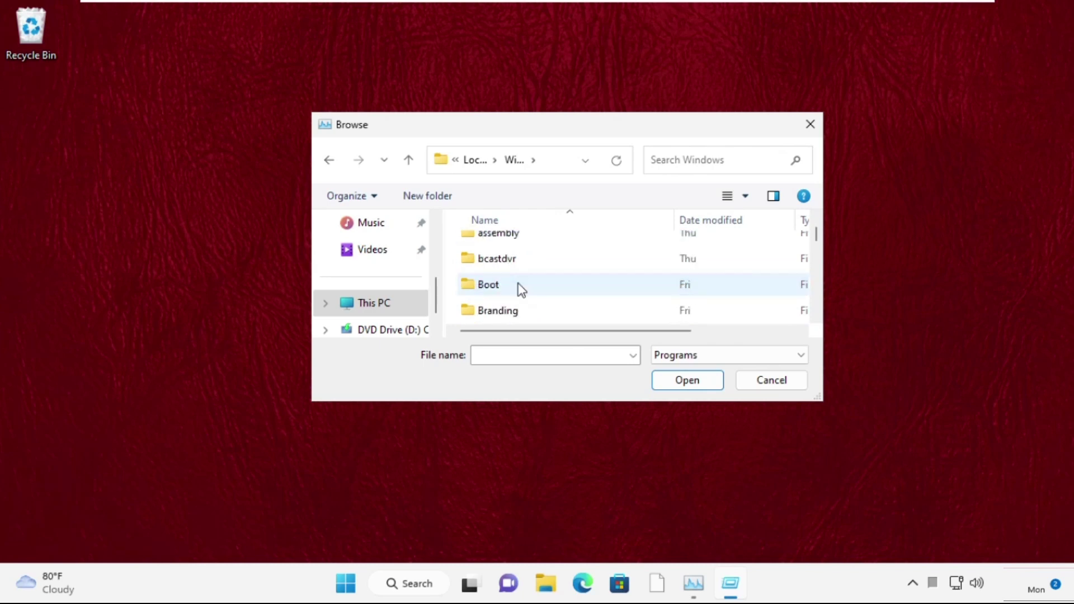
{"action": "key", "text": "s"}
{"action": "key", "text": "h"}
{"action": "scroll", "coordinate": [520, 288], "scroll_direction": "down", "scroll_amount": 2}
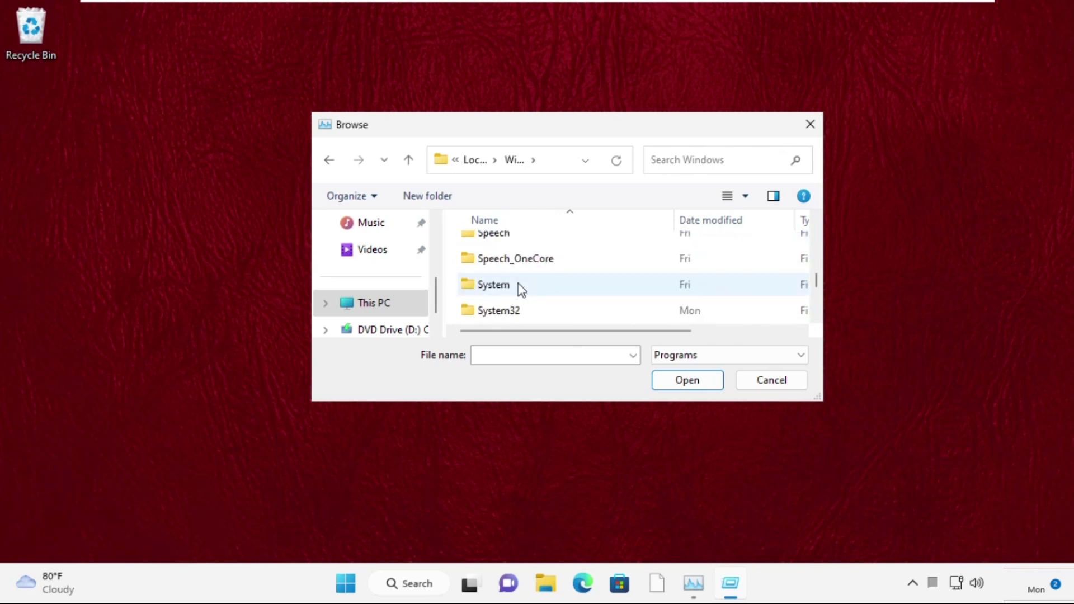
{"action": "left_click", "coordinate": [522, 266]}
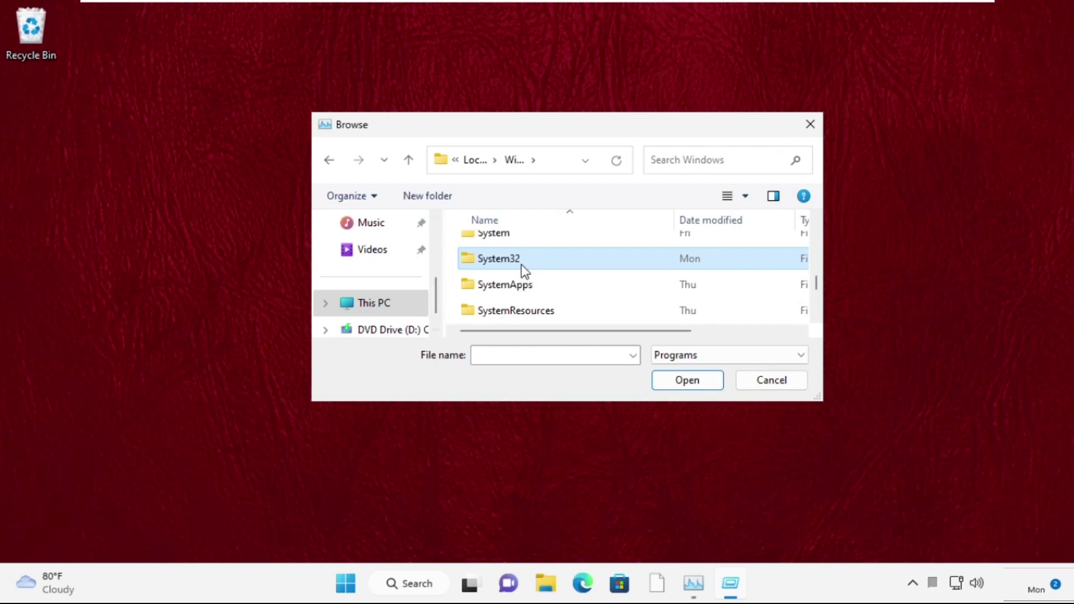
{"action": "double_click", "coordinate": [512, 266]}
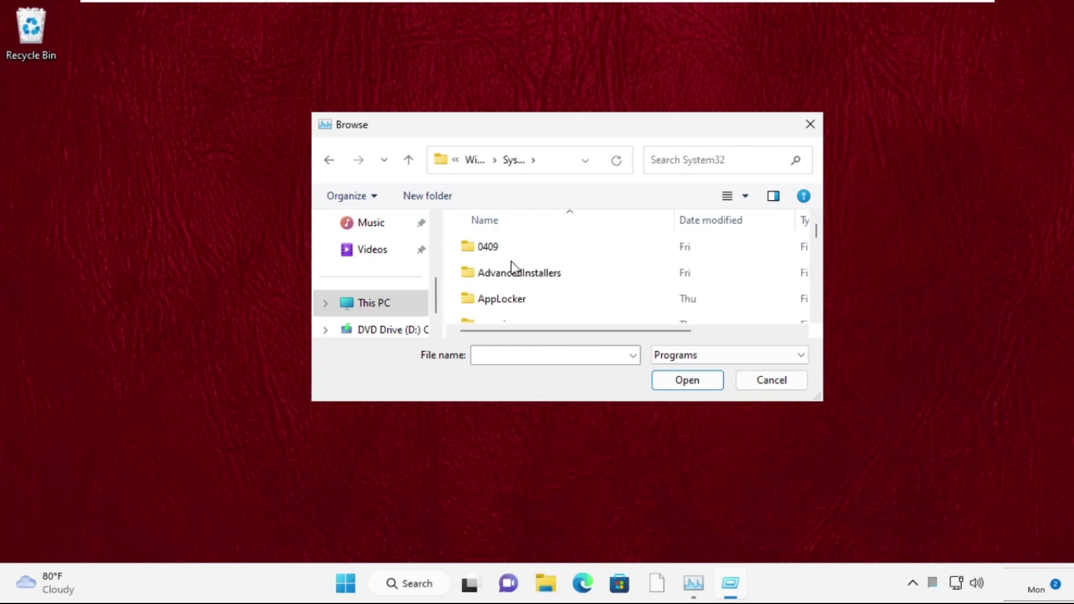
- Pick cmd.exe as the program and tick 'Create this task with administrative privileges'
{"action": "key", "text": "c"}
{"action": "key", "text": "h"}
{"action": "scroll", "coordinate": [514, 267], "scroll_direction": "down", "scroll_amount": 4}
{"action": "scroll", "coordinate": [511, 263], "scroll_direction": "down", "scroll_amount": 3}
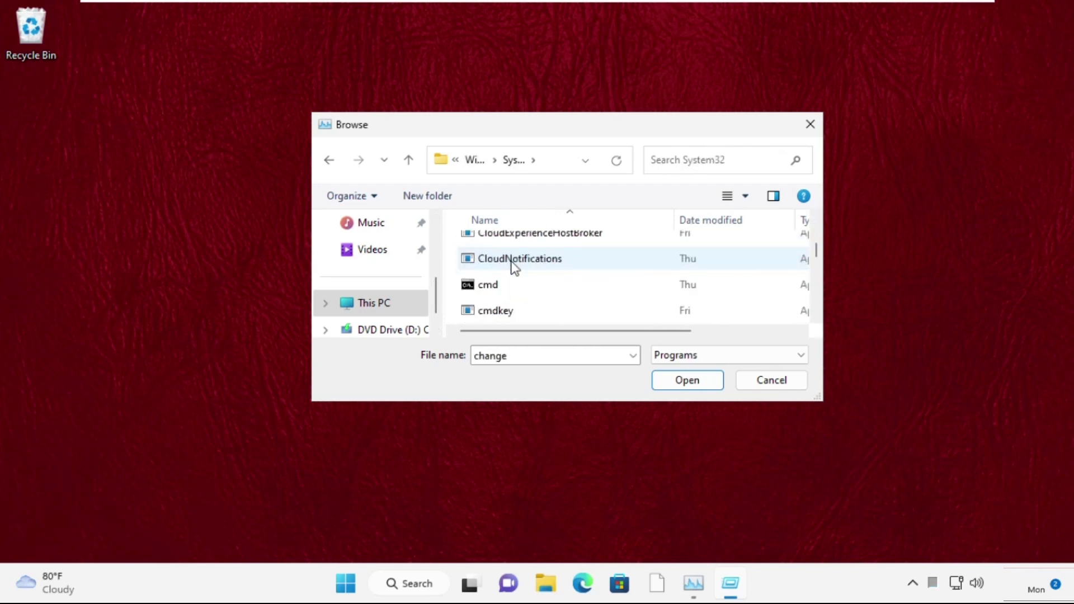
{"action": "scroll", "coordinate": [509, 263], "scroll_direction": "up", "scroll_amount": 1}
{"action": "left_click", "coordinate": [508, 270]}
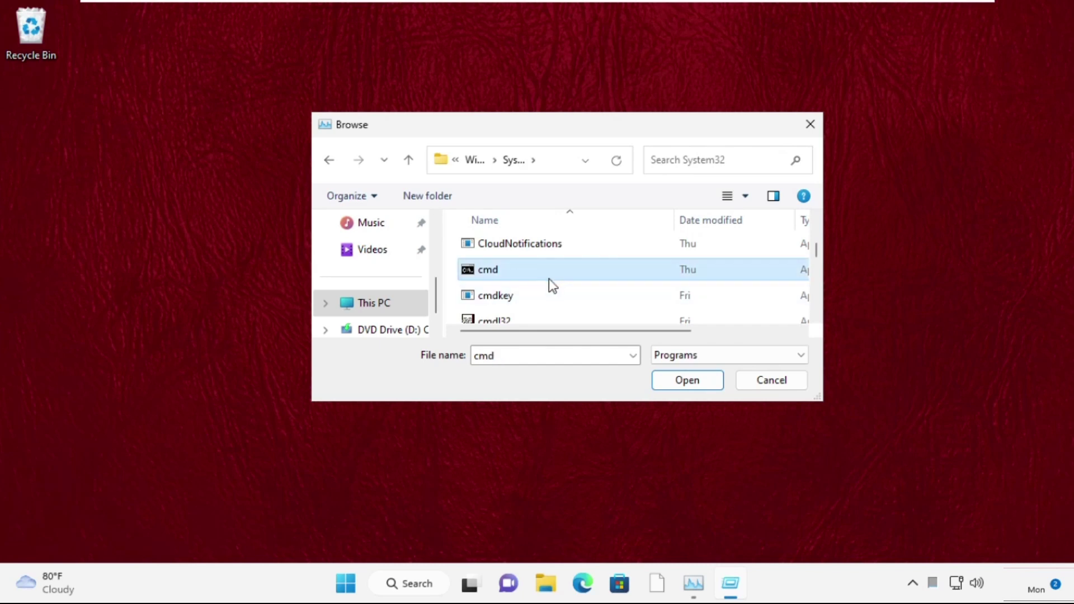
{"action": "left_click", "coordinate": [687, 382]}
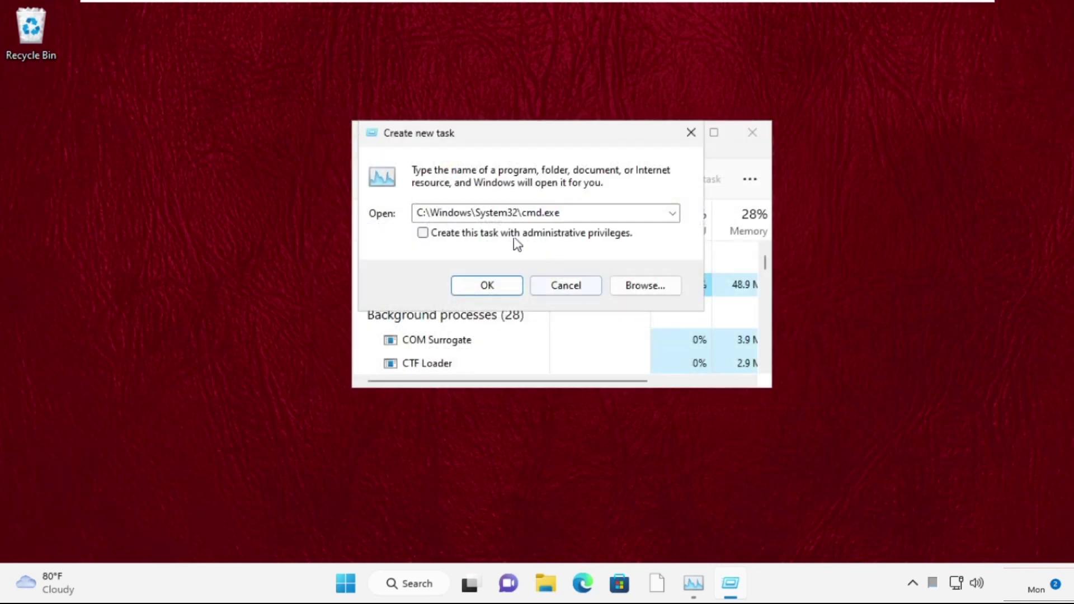
{"action": "left_click", "coordinate": [425, 238]}
- Launch the admin cmd, close Task Manager, and run sfc /scanfile=c:\windows\system32\ieframe.dll
{"action": "left_click", "coordinate": [488, 293]}
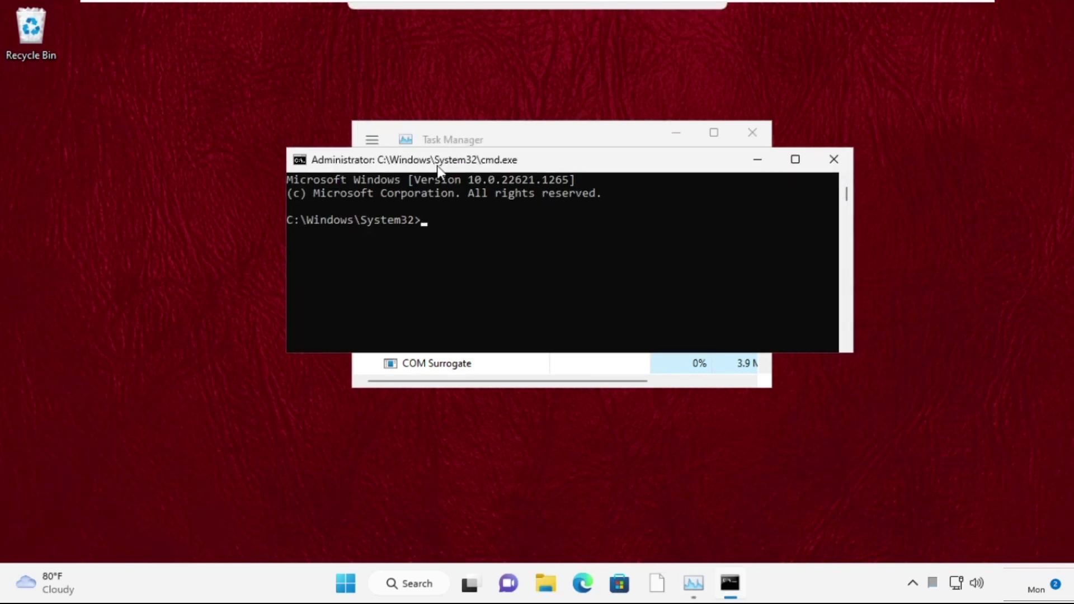
{"action": "left_click", "coordinate": [763, 134]}
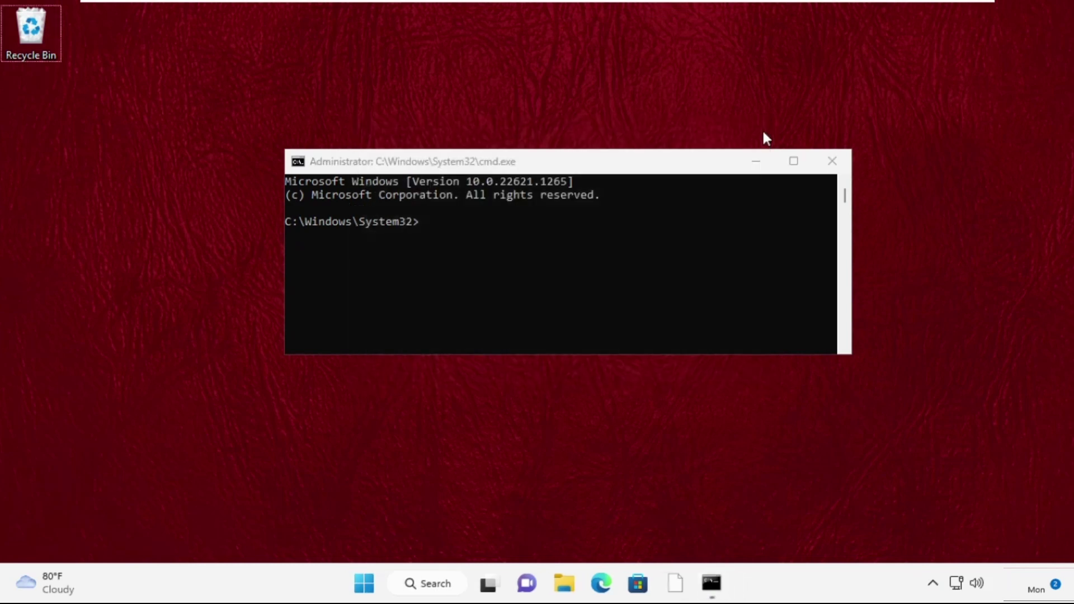
{"action": "left_click", "coordinate": [454, 220]}
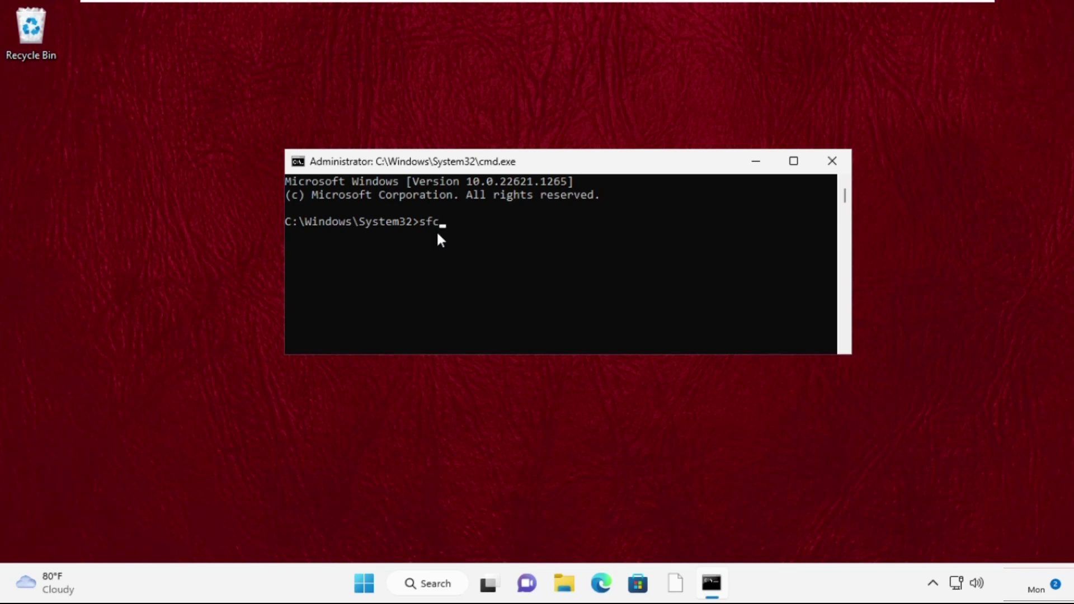
{"action": "type", "text": "sfc /scanfile=c:\\windows\\system32"}
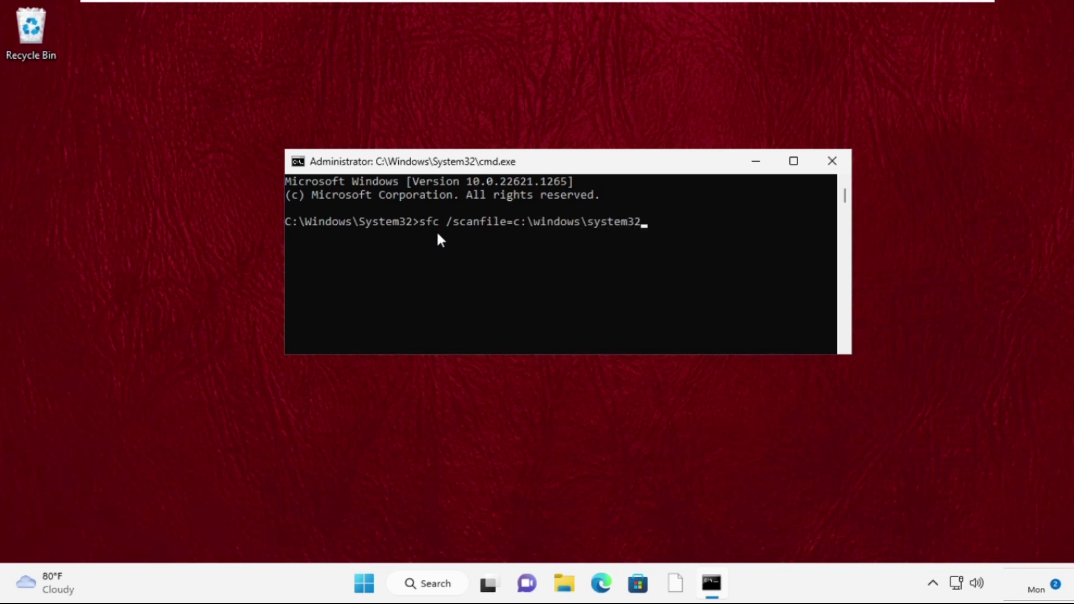
{"action": "type", "text": "\\ieframe.dl"}
{"action": "type", "text": "l"}
{"action": "key", "text": "Return"}
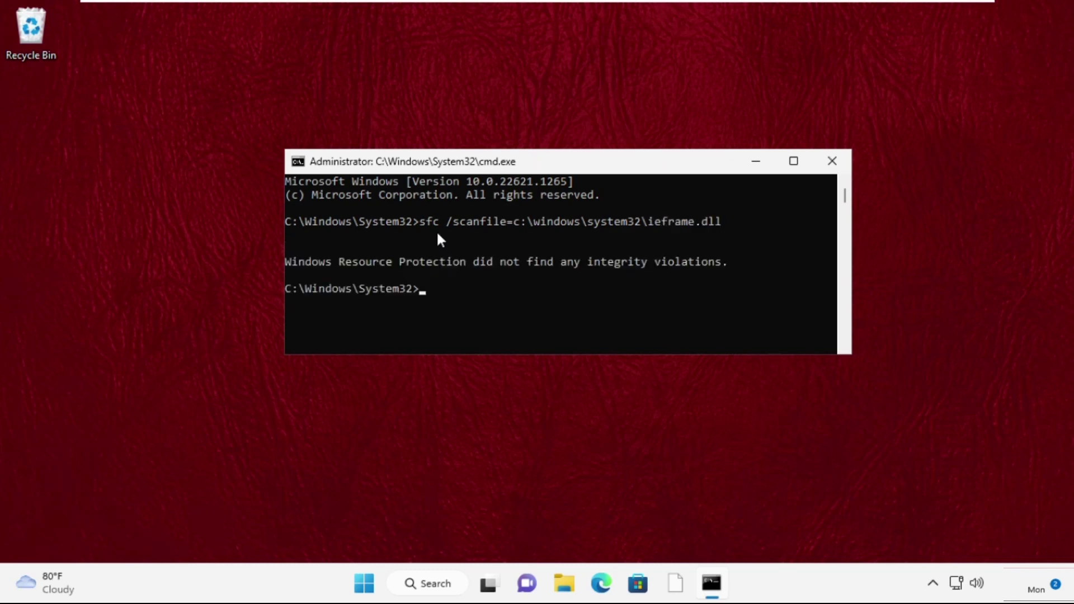
- Run sfc /verifyfile=c:\windows\system32\ieframe.dll, then exit Command Prompt
{"action": "scroll", "coordinate": [455, 247], "scroll_direction": "down", "scroll_amount": 1}
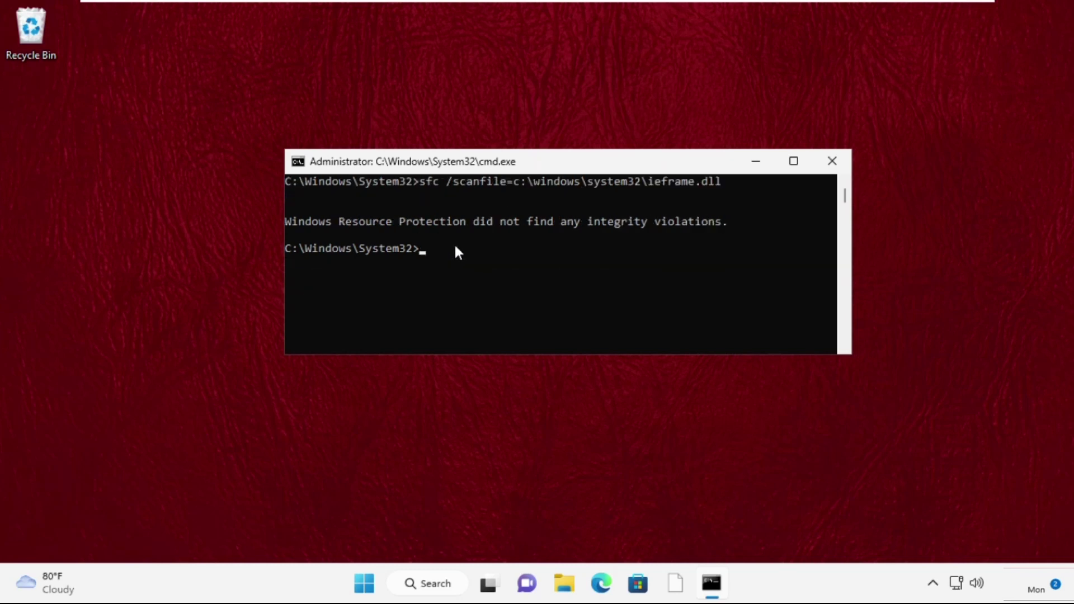
{"action": "type", "text": "sfc "}
{"action": "type", "text": "/verif"}
{"action": "type", "text": "yfile"}
{"action": "type", "text": "=c:\\"}
{"action": "type", "text": "windows\\"}
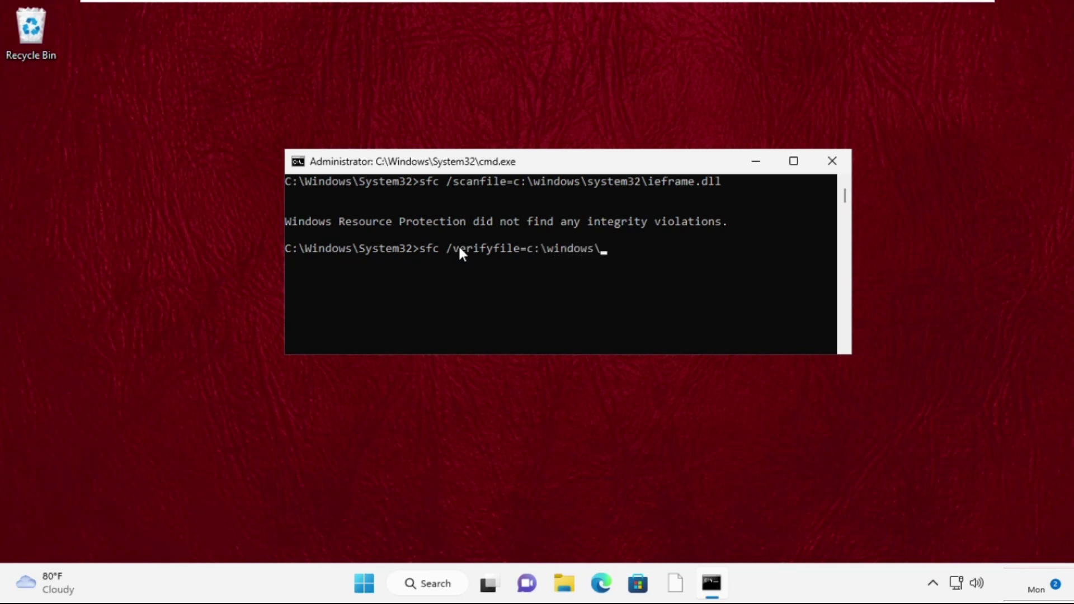
{"action": "type", "text": "system32\\ieframe.dll"}
{"action": "key", "text": "Return"}
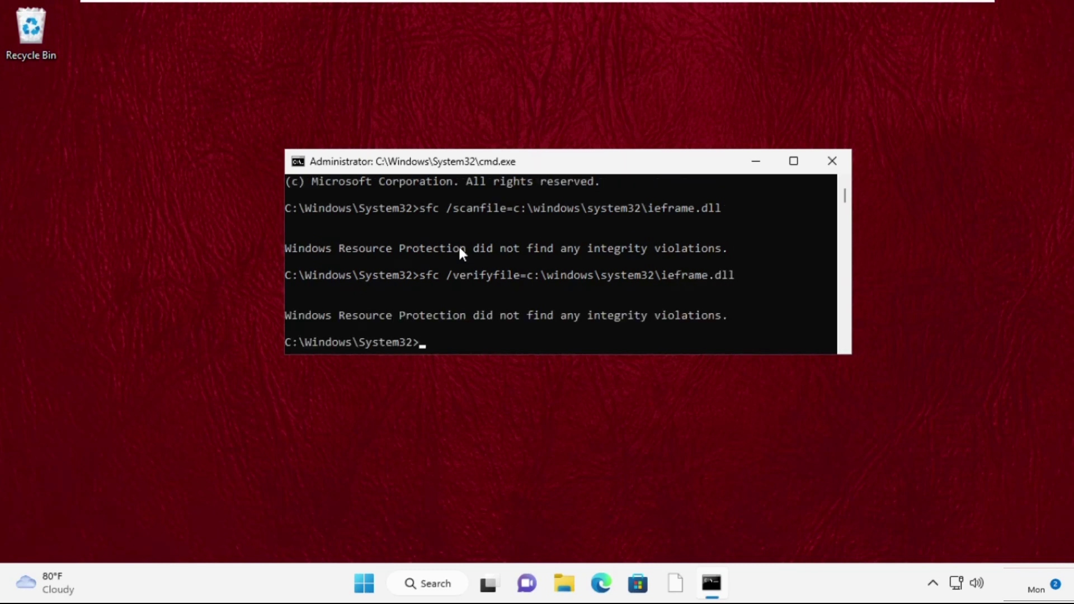
{"action": "type", "text": "exit"}
{"action": "key", "text": "Return"}
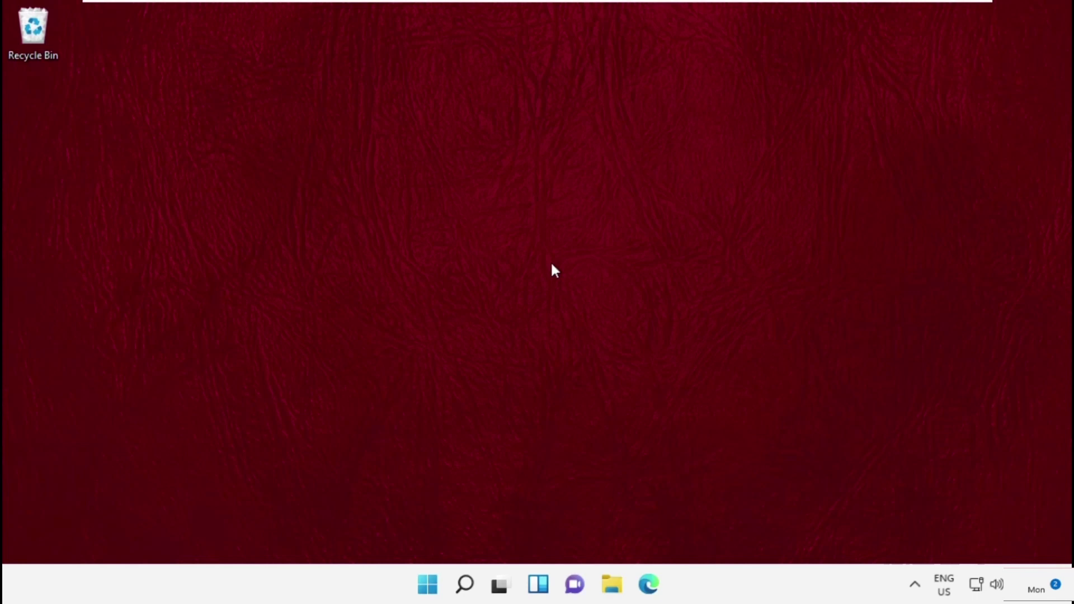
- Search for 'Troubleshoot Settings' and open the System > Troubleshoot page
{"action": "left_click", "coordinate": [464, 584]}
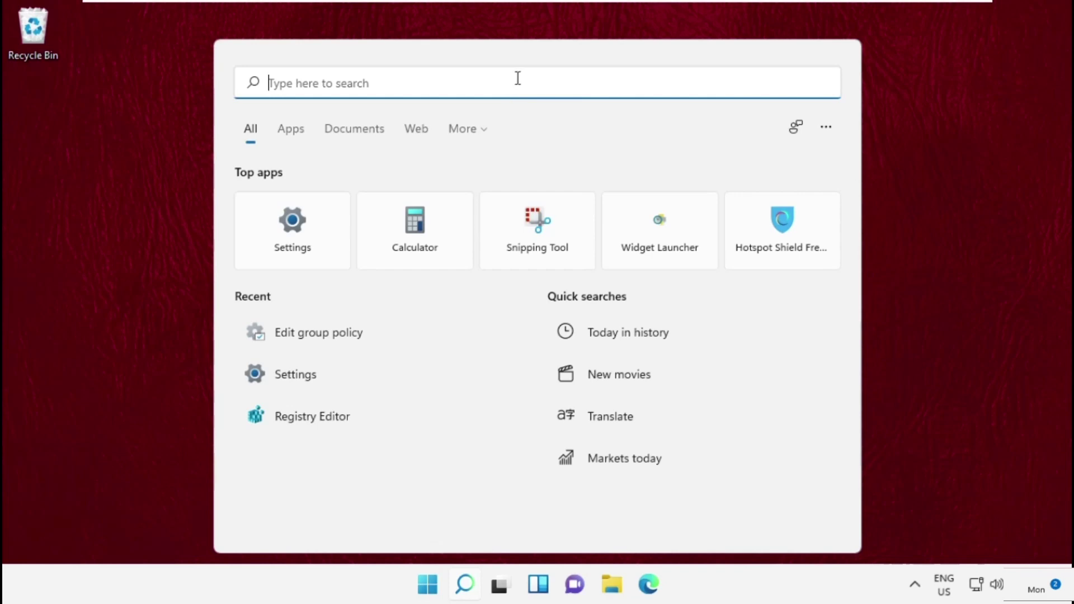
{"action": "type", "text": "Troubleshoot Settings"}
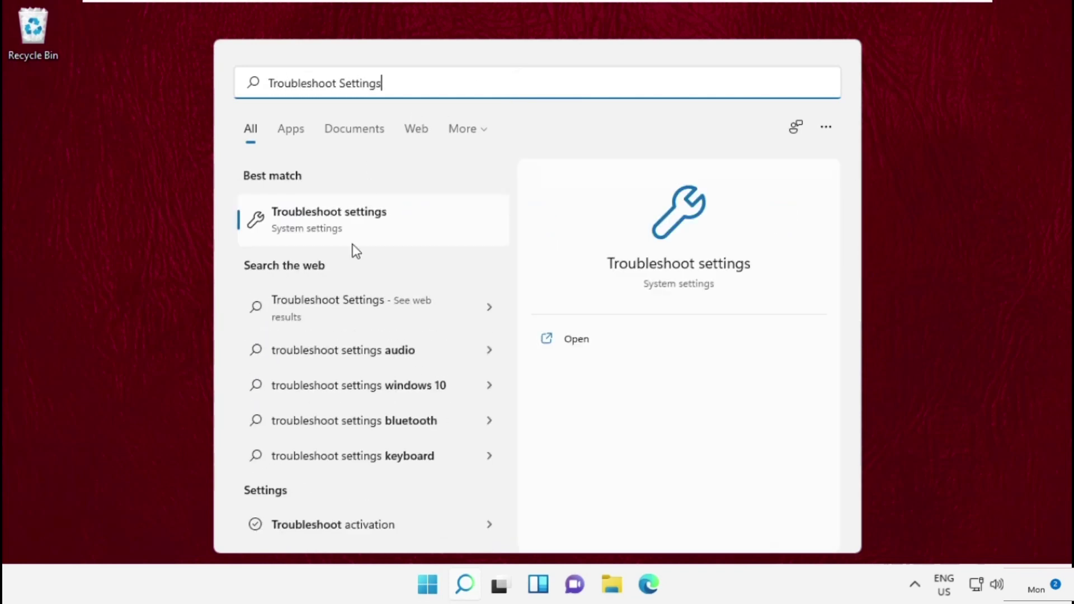
{"action": "left_click", "coordinate": [353, 245]}
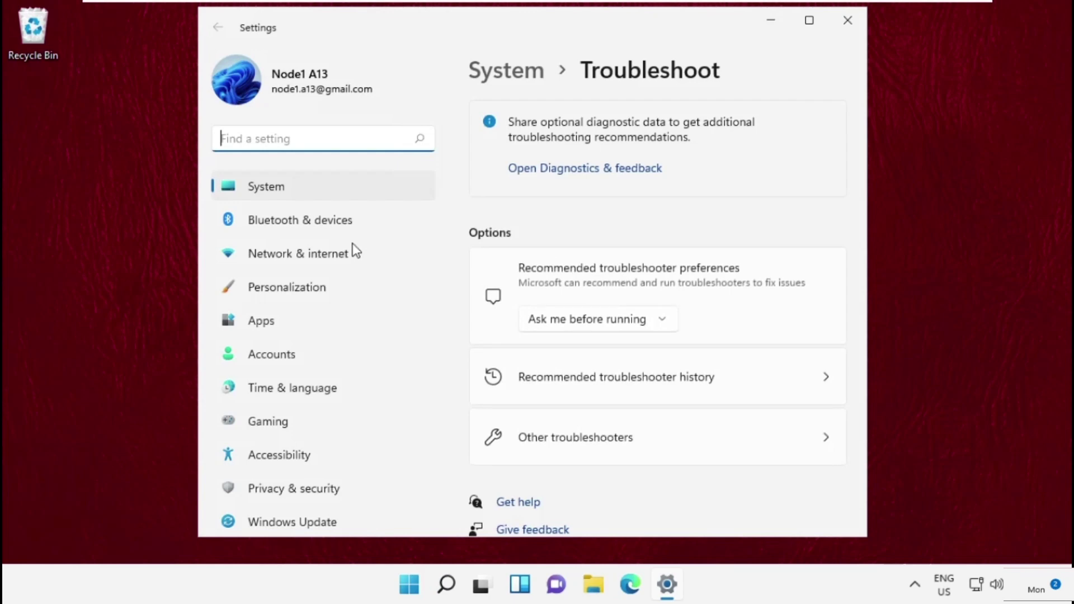
- Run the Windows Update troubleshooter under Other troubleshooters, then close Settings
{"action": "left_click", "coordinate": [639, 444]}
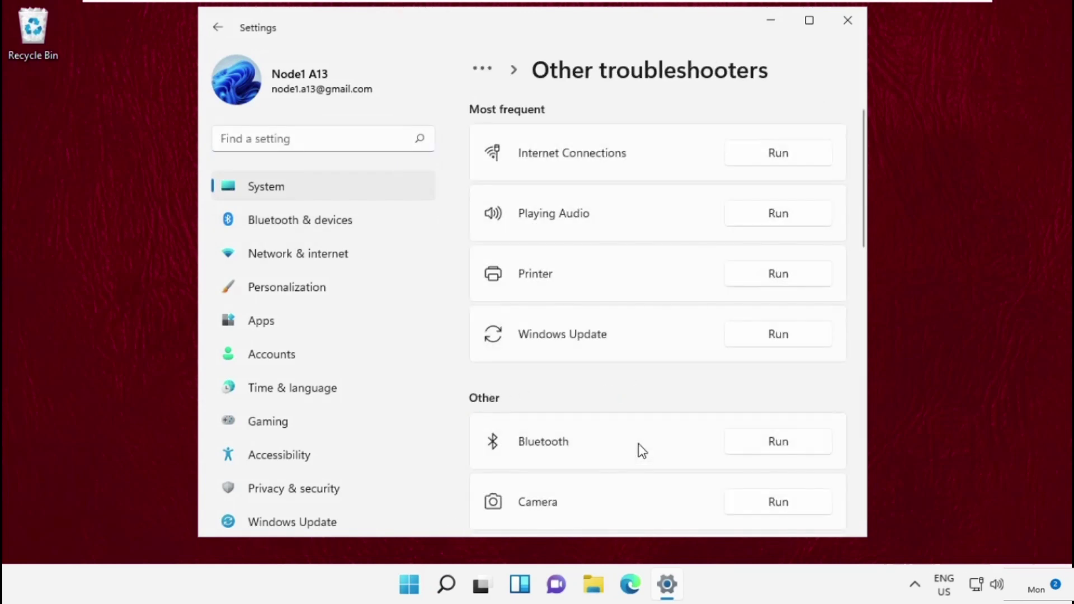
{"action": "left_click", "coordinate": [797, 340]}
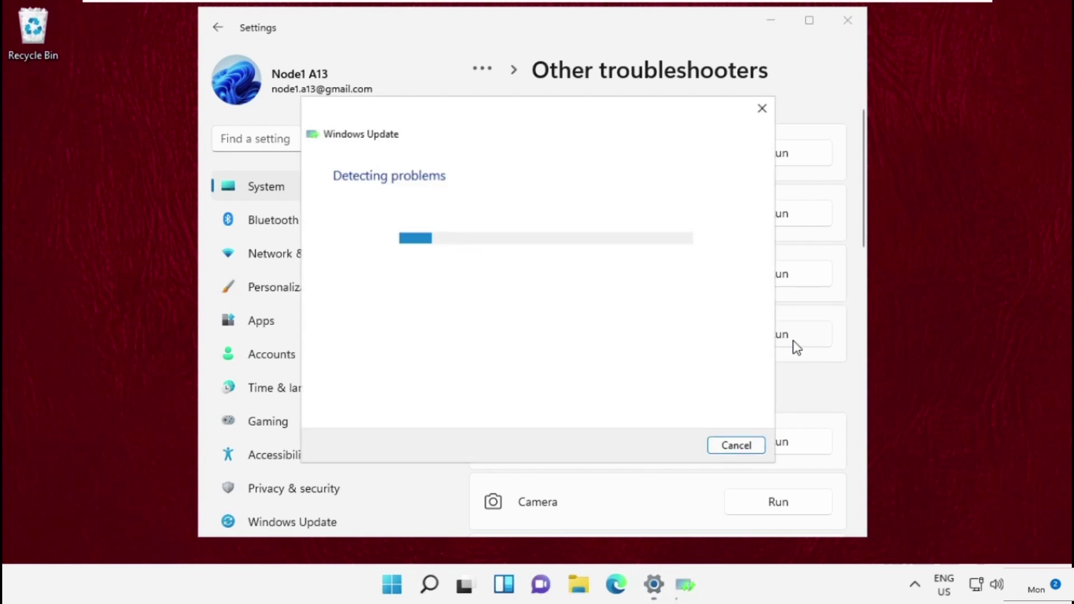
{"action": "left_click", "coordinate": [848, 21]}
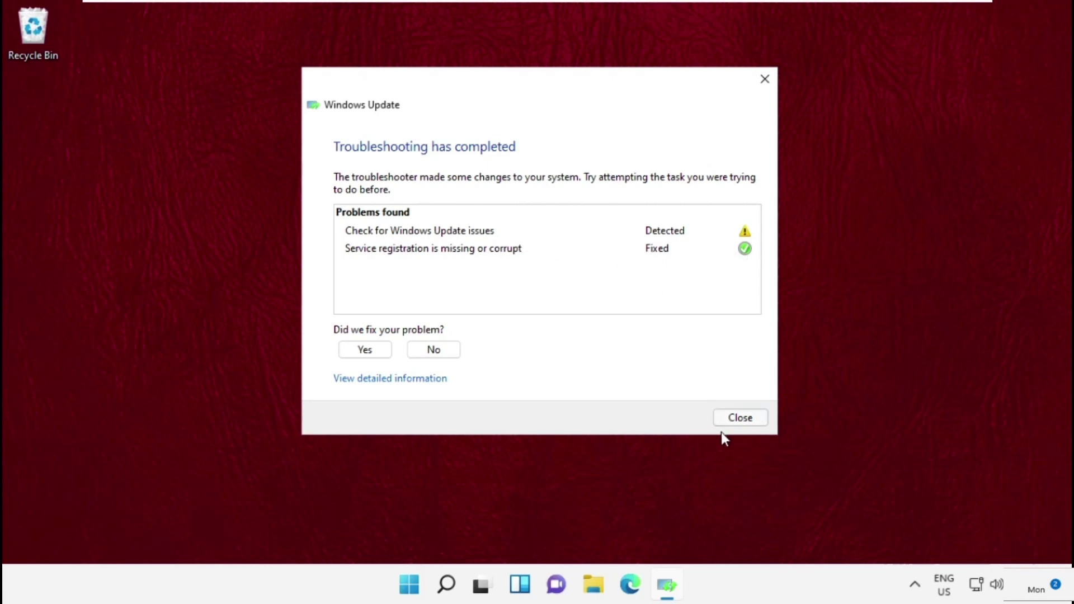
- Close the troubleshooter and launch Command Prompt as administrator from a 'cmd' search
{"action": "left_click", "coordinate": [738, 420]}
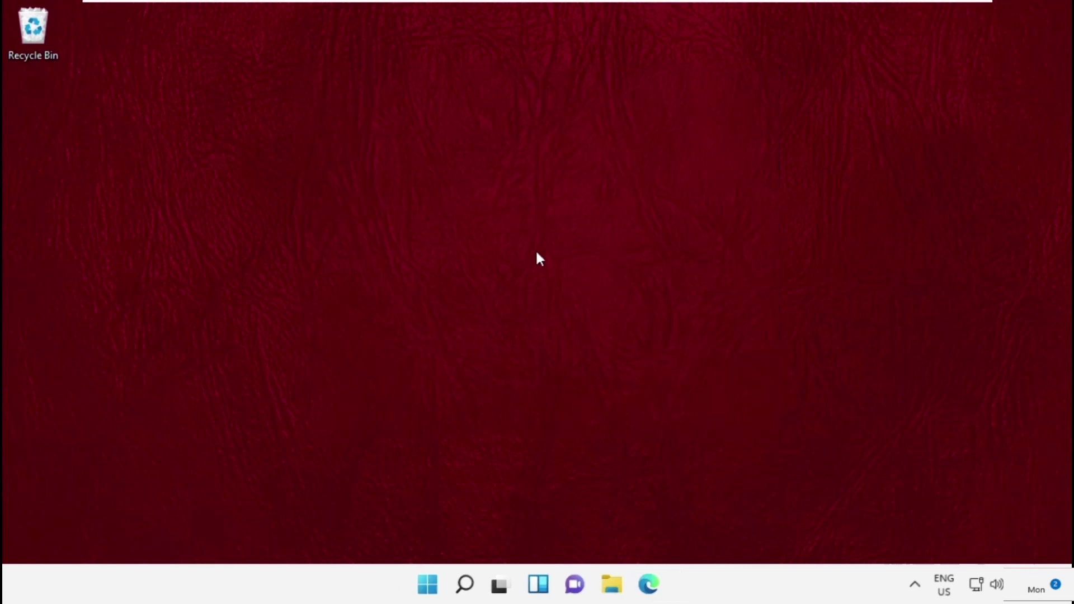
{"action": "left_click", "coordinate": [463, 587]}
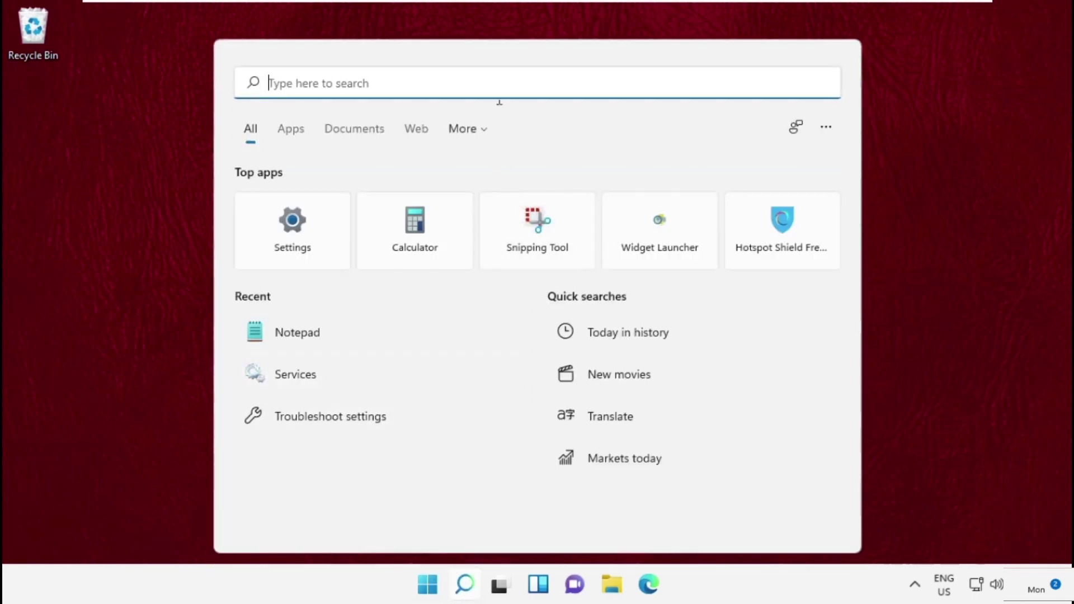
{"action": "type", "text": "cmd"}
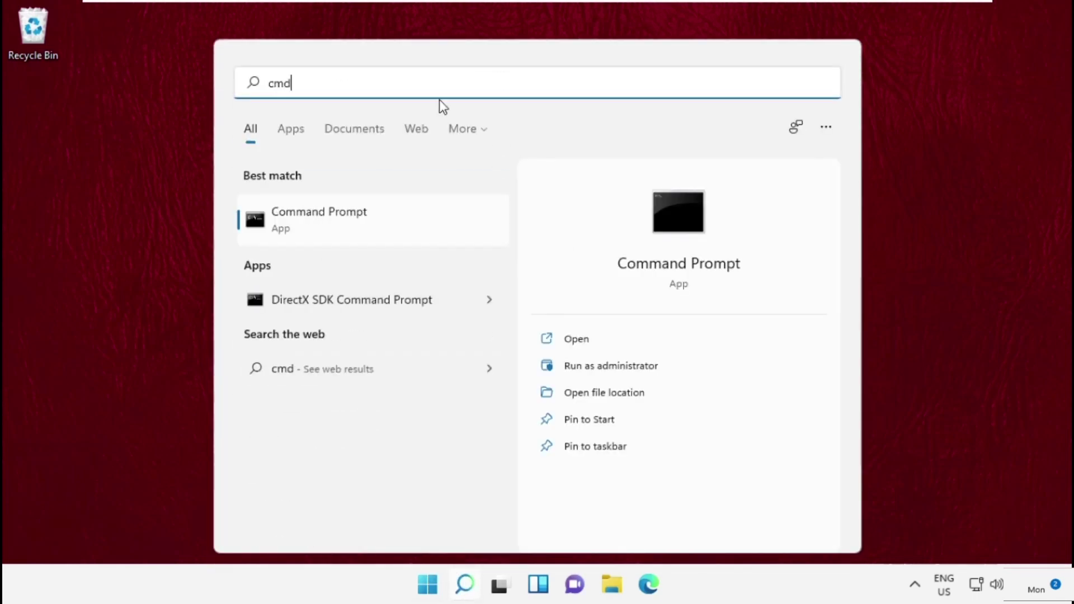
{"action": "right_click", "coordinate": [364, 218]}
{"action": "left_click", "coordinate": [418, 235]}
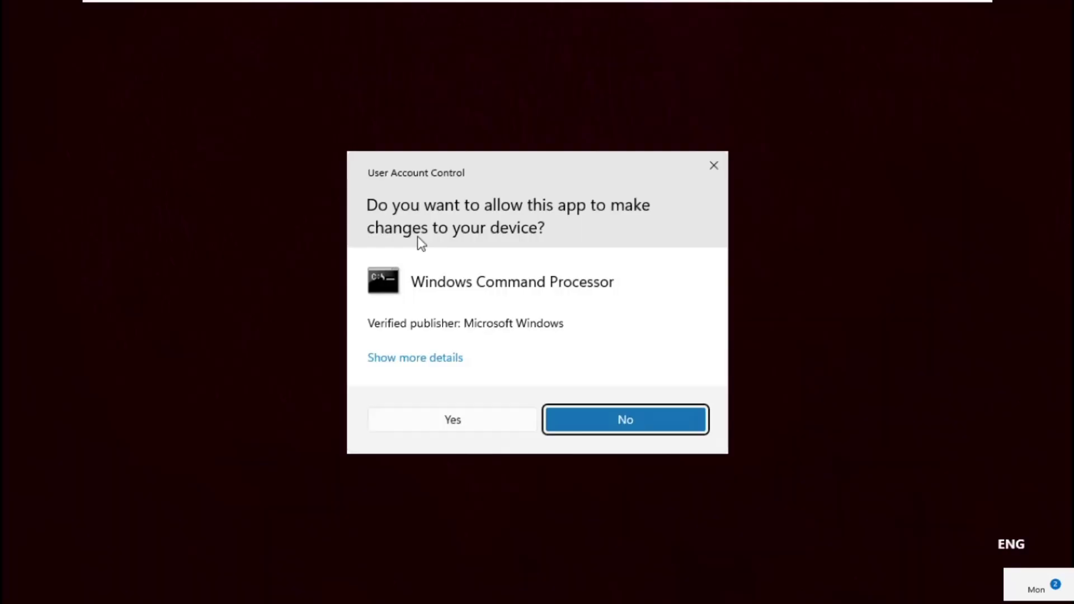
{"action": "left_click", "coordinate": [464, 427]}
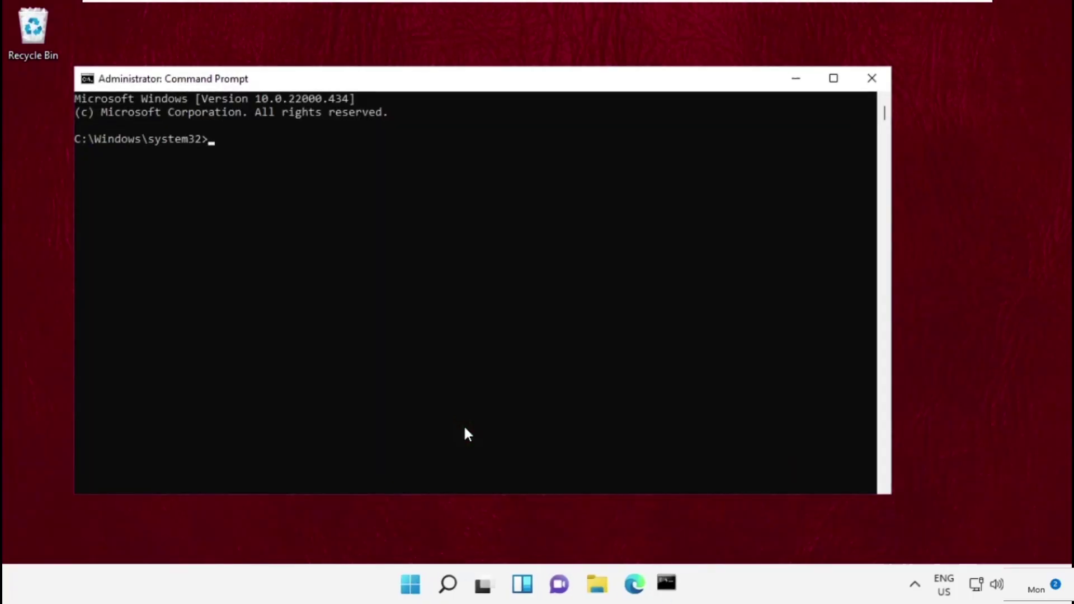
{"action": "left_click_drag", "start_coordinate": [541, 83], "coordinate": [619, 60]}
- Run net stop wuauserv, net stop cryptsvc and net stop bits
{"action": "type", "text": "n"}
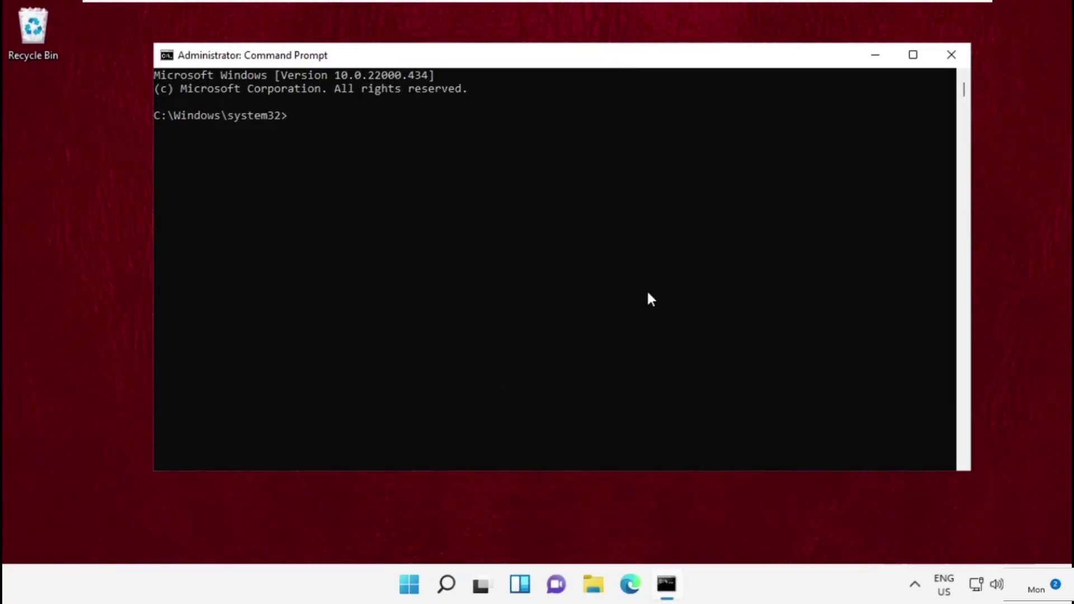
{"action": "type", "text": "et stop wuauserv"}
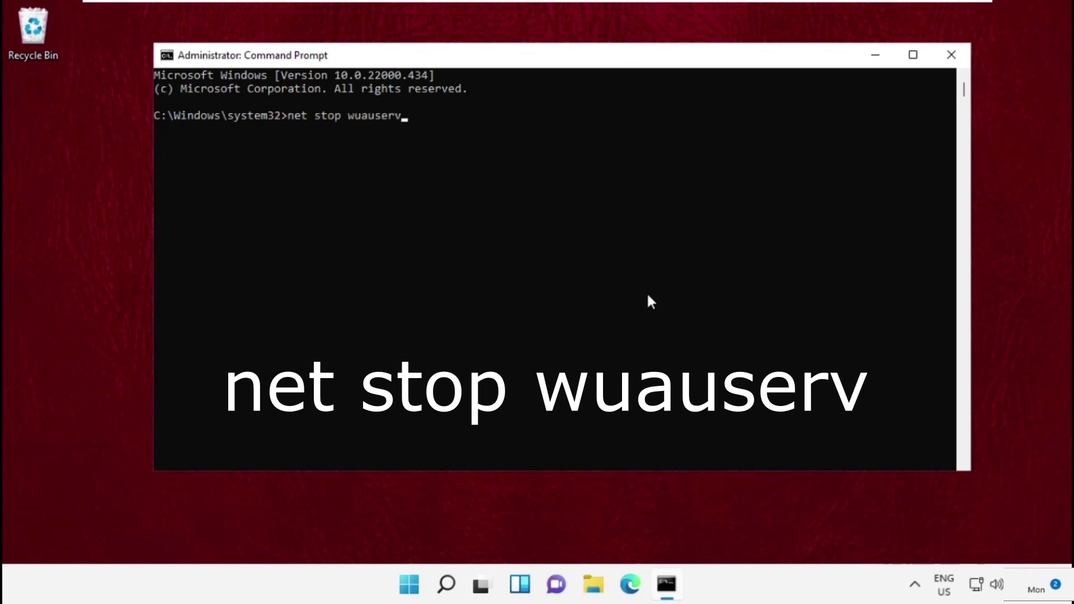
{"action": "key", "text": "Return"}
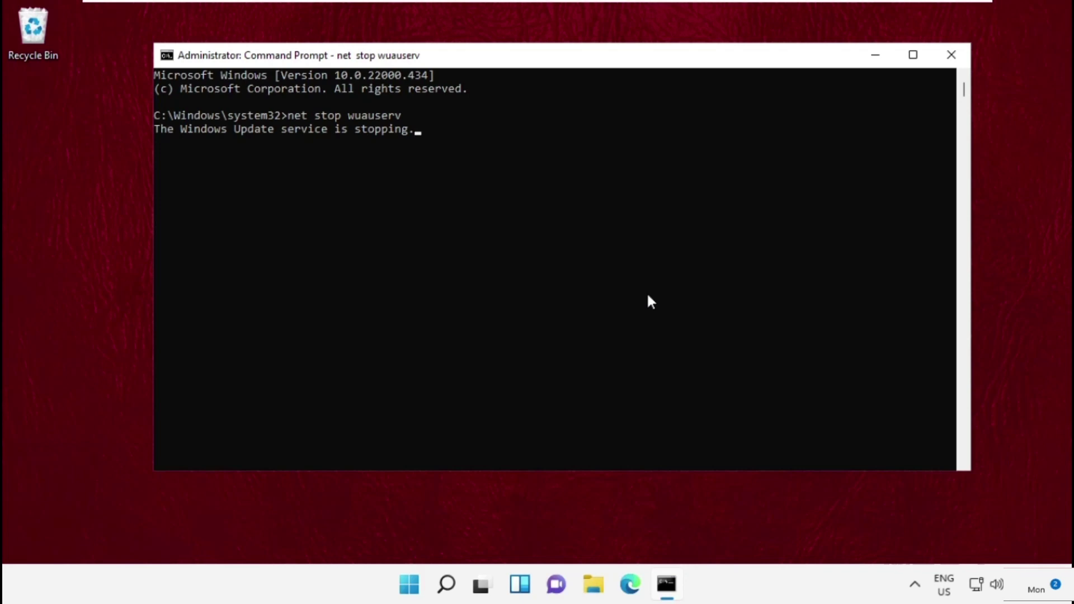
{"action": "type", "text": "net stop"}
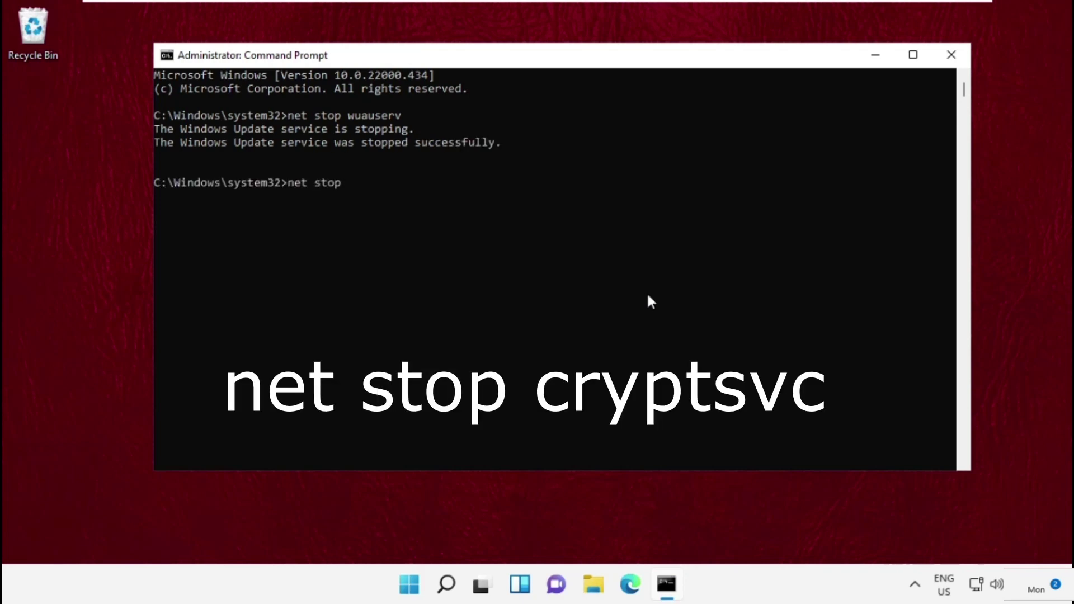
{"action": "type", "text": " cryptsvc"}
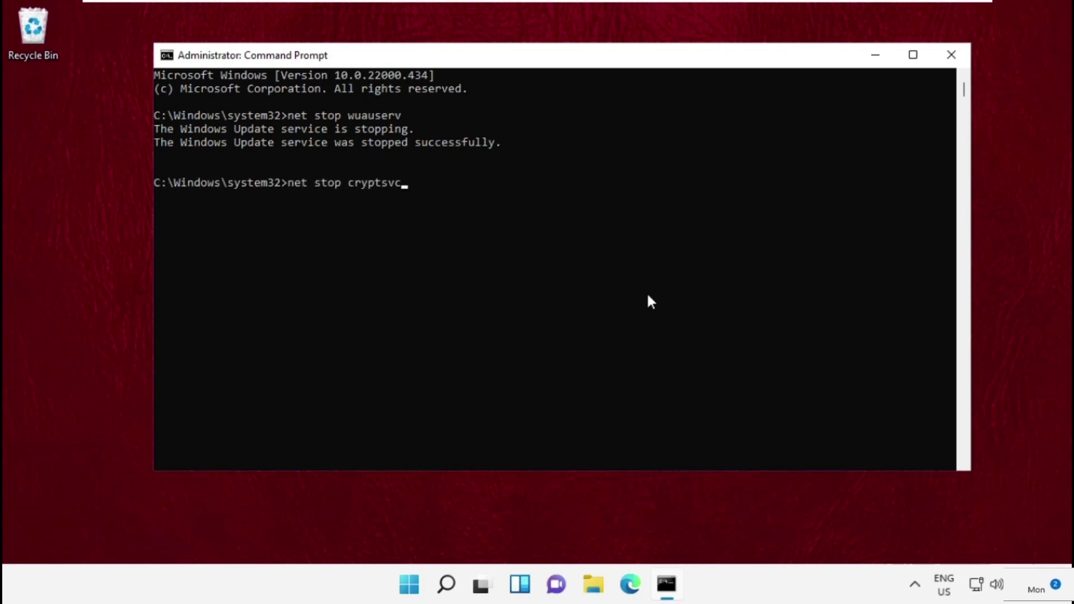
{"action": "key", "text": "Return"}
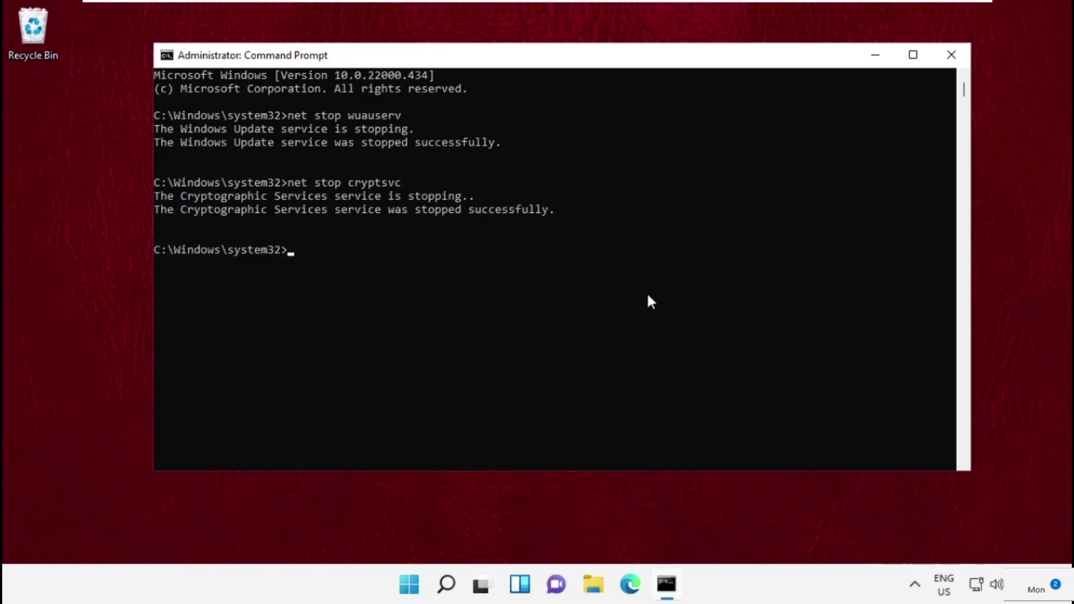
{"action": "type", "text": "net stop bits"}
{"action": "key", "text": "Return"}
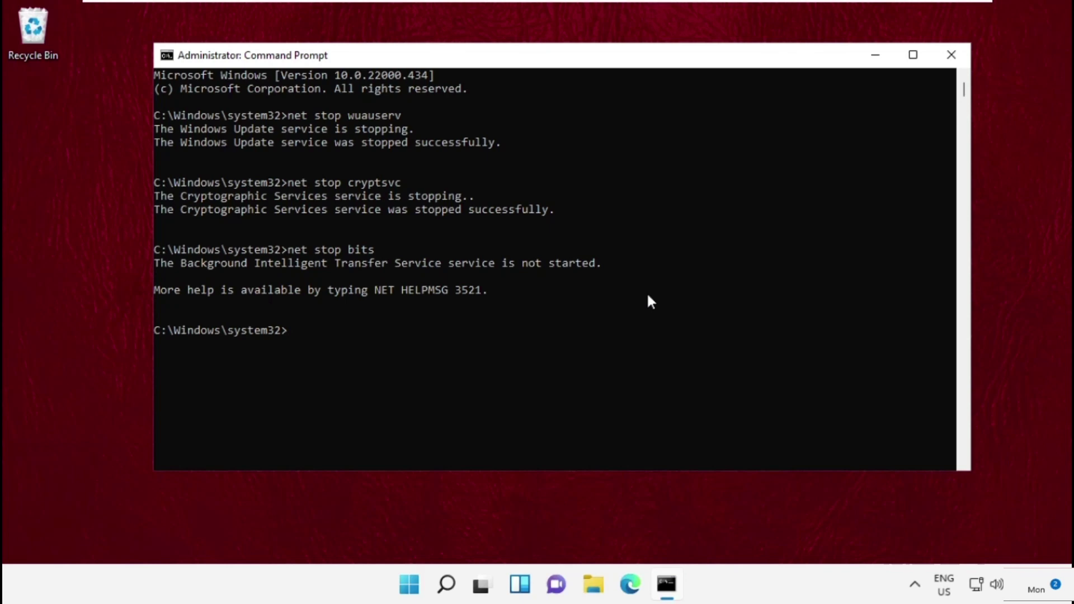
- Rename SoftwareDistribution to softwareDistribution.old and catroot2 to catroot2.old, then close the window
{"action": "type", "text": "ren c:\\win"}
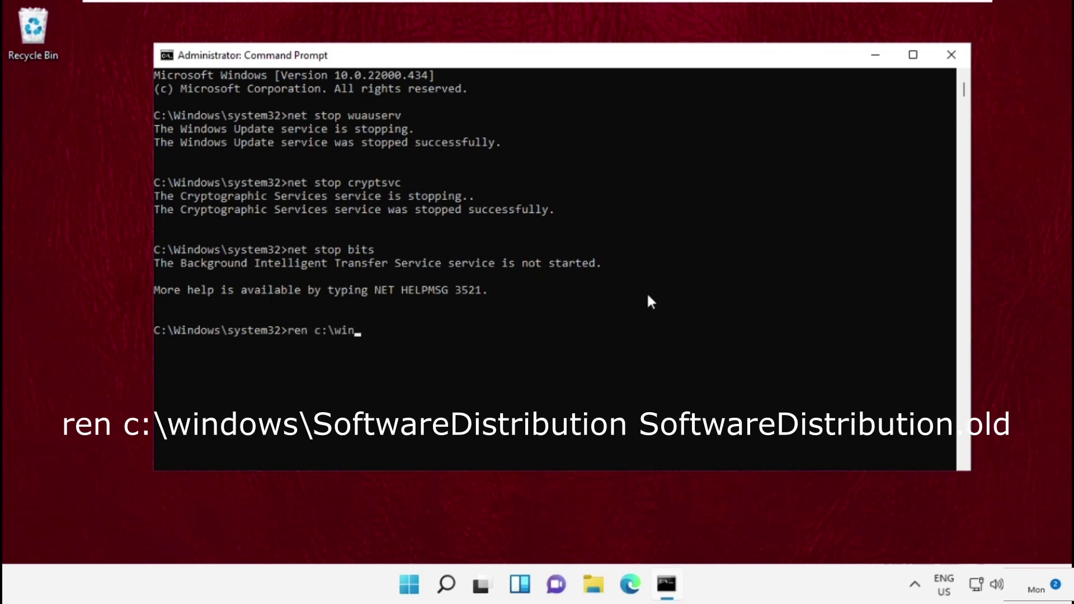
{"action": "type", "text": "dows\\softwareDistr"}
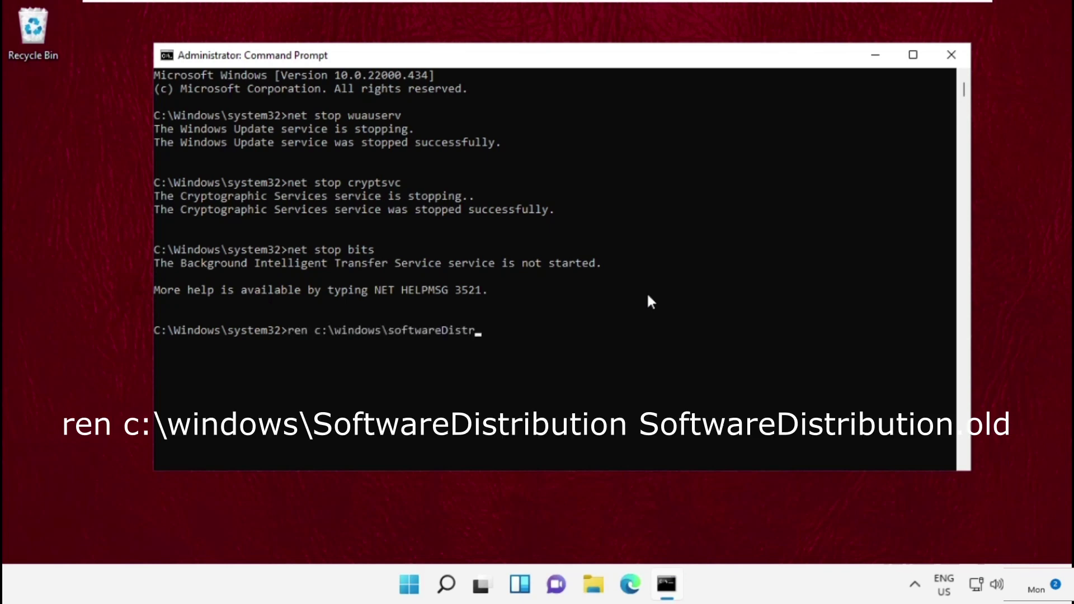
{"action": "type", "text": "ibution software"}
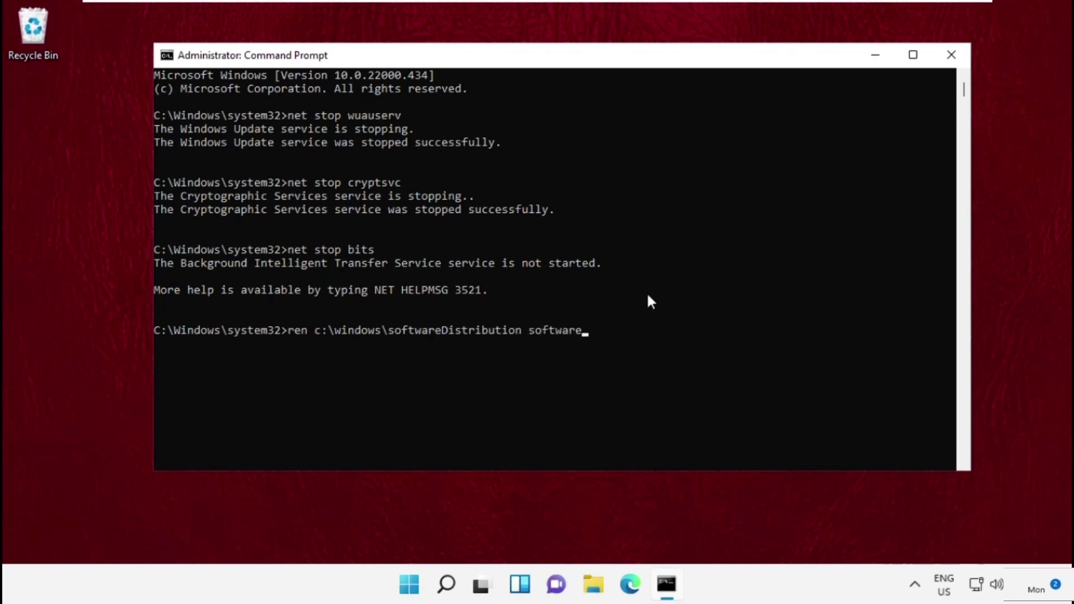
{"action": "type", "text": "Distribution.old"}
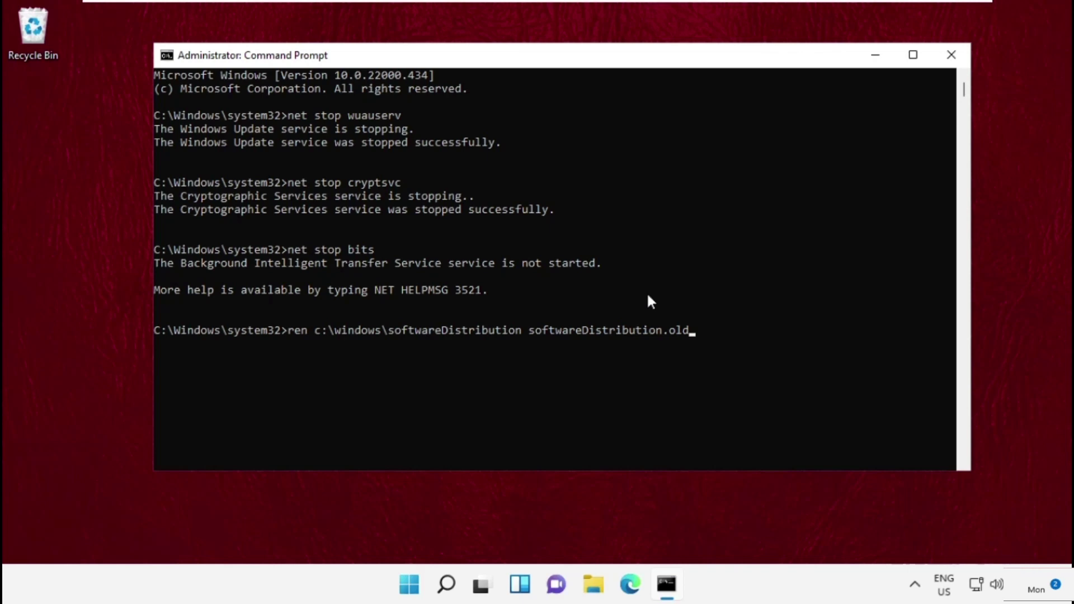
{"action": "key", "text": "Return"}
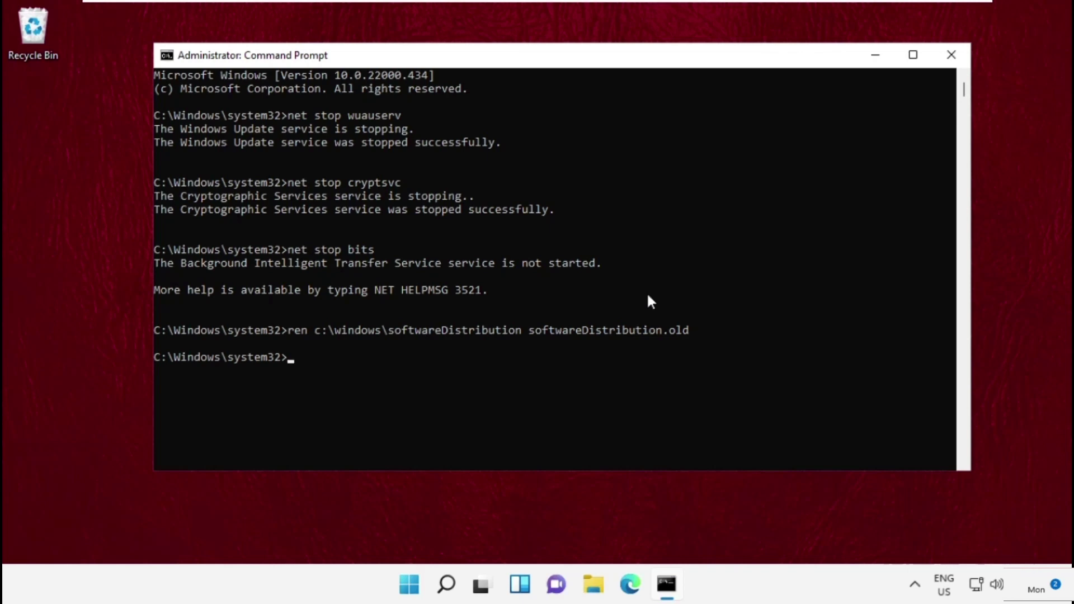
{"action": "type", "text": "ren c:\\windows\\"}
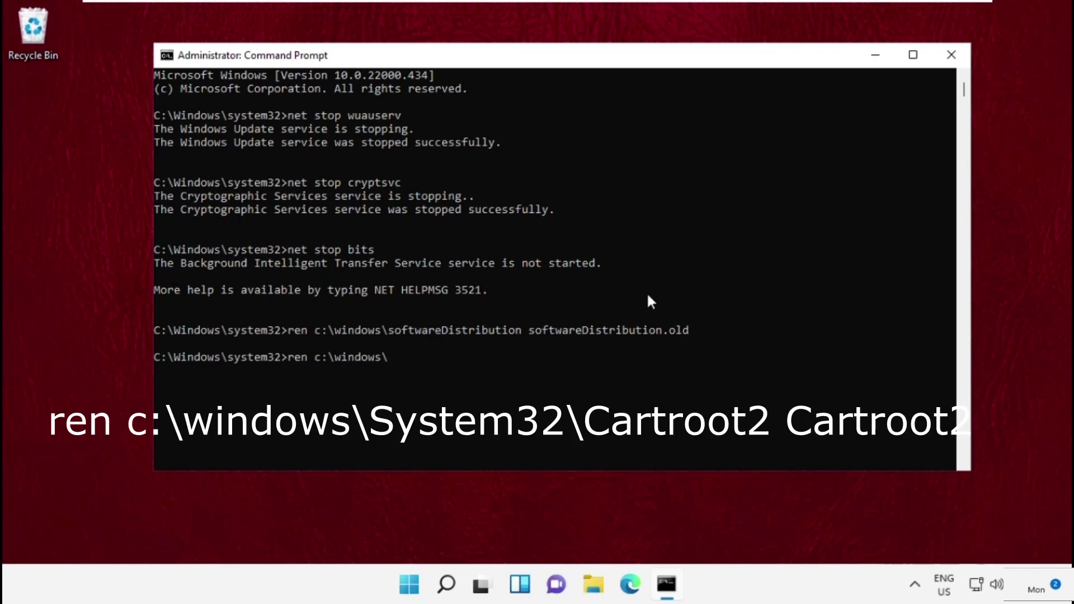
{"action": "type", "text": "system32\\catroot2 c"}
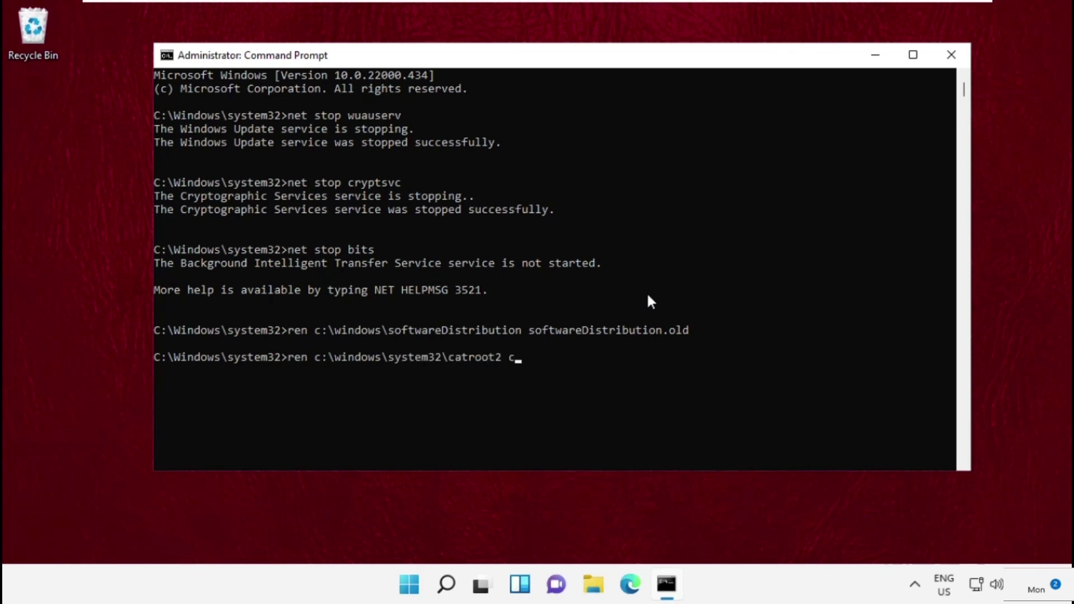
{"action": "type", "text": "atroot2.old"}
{"action": "key", "text": "Return"}
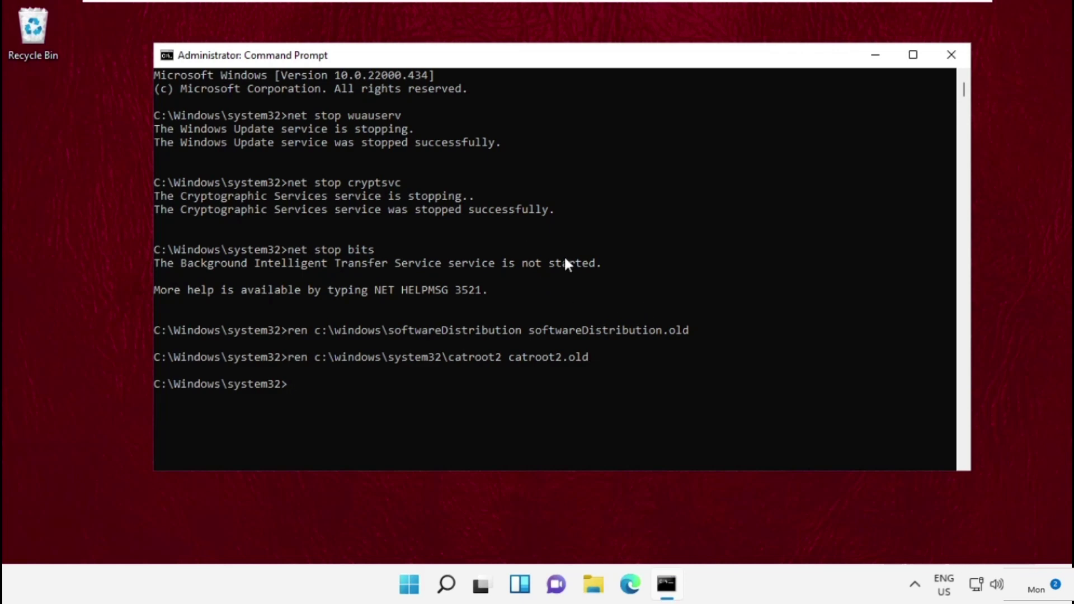
{"action": "left_click", "coordinate": [950, 56]}
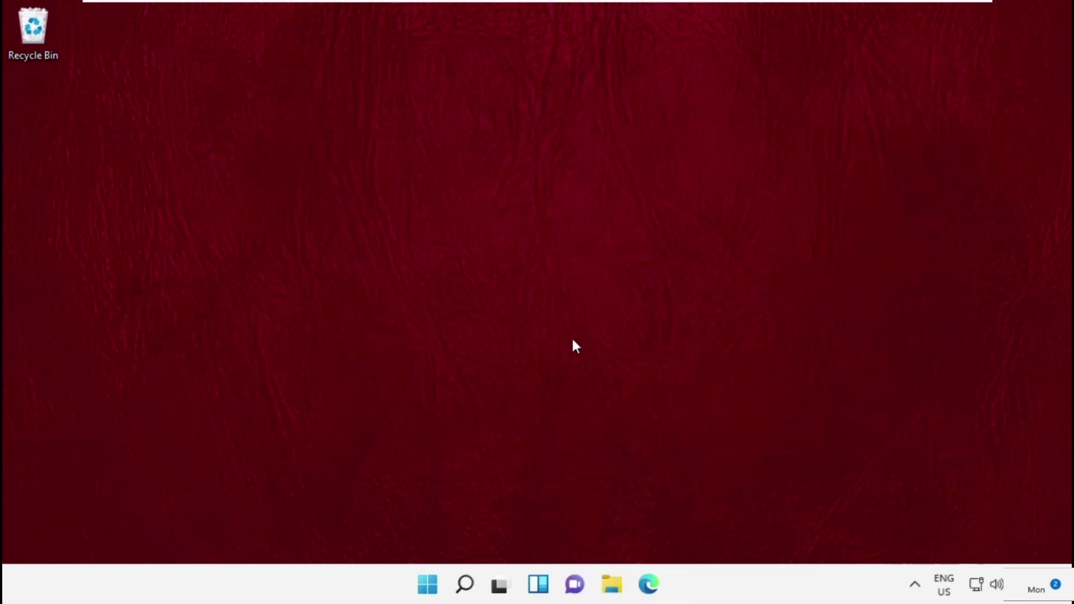
- Launch Command Prompt as administrator from a 'cmd' search, approving the UAC prompt
{"action": "left_click", "coordinate": [465, 585]}
{"action": "type", "text": "cmd"}
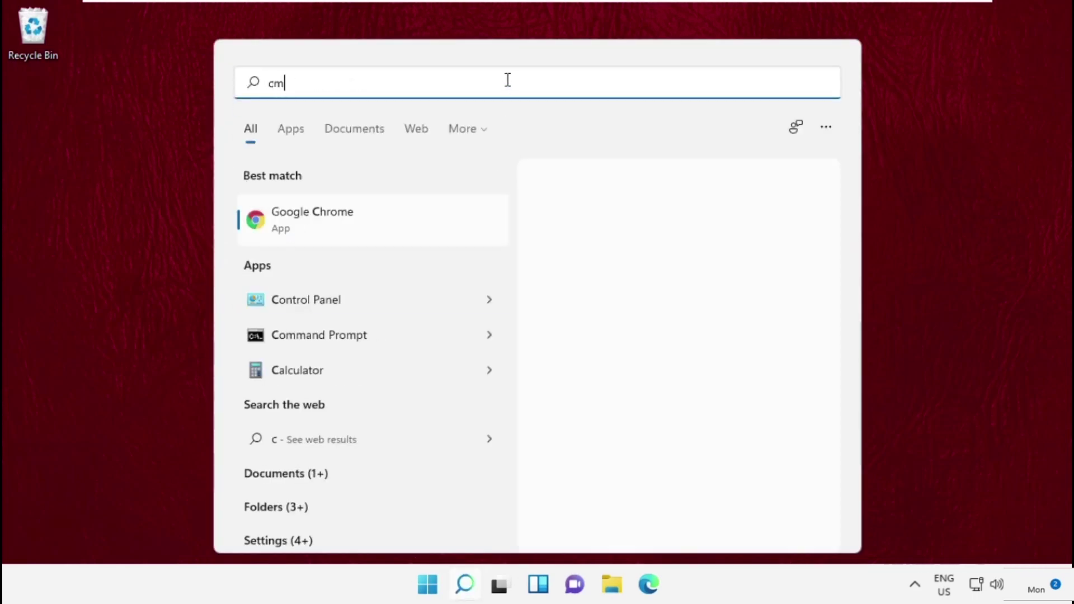
{"action": "right_click", "coordinate": [368, 251]}
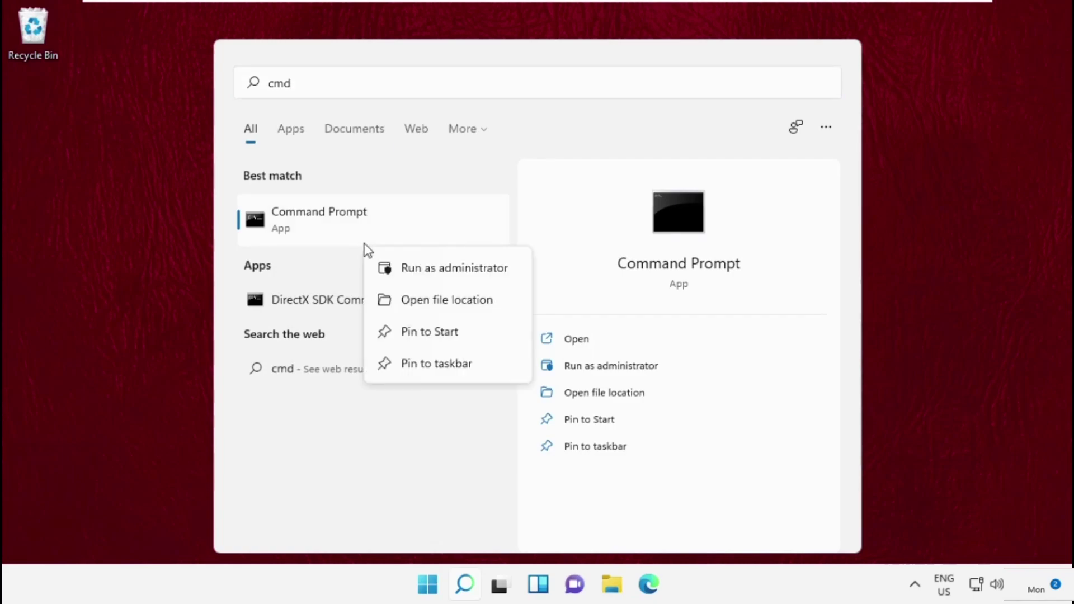
{"action": "left_click", "coordinate": [398, 266]}
{"action": "left_click", "coordinate": [431, 433]}
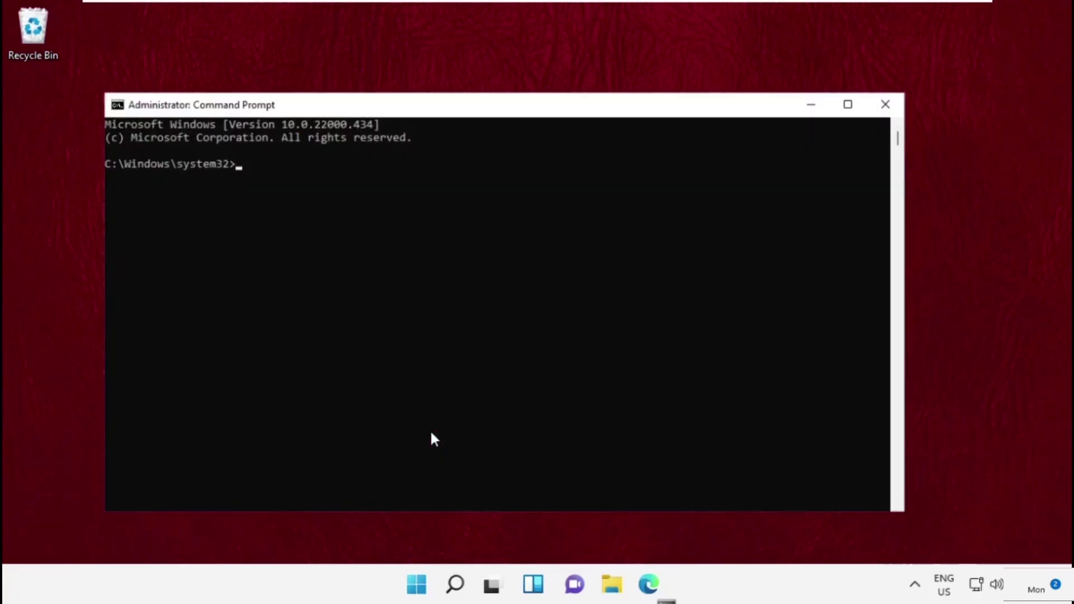
{"action": "left_click_drag", "start_coordinate": [542, 112], "coordinate": [551, 77]}
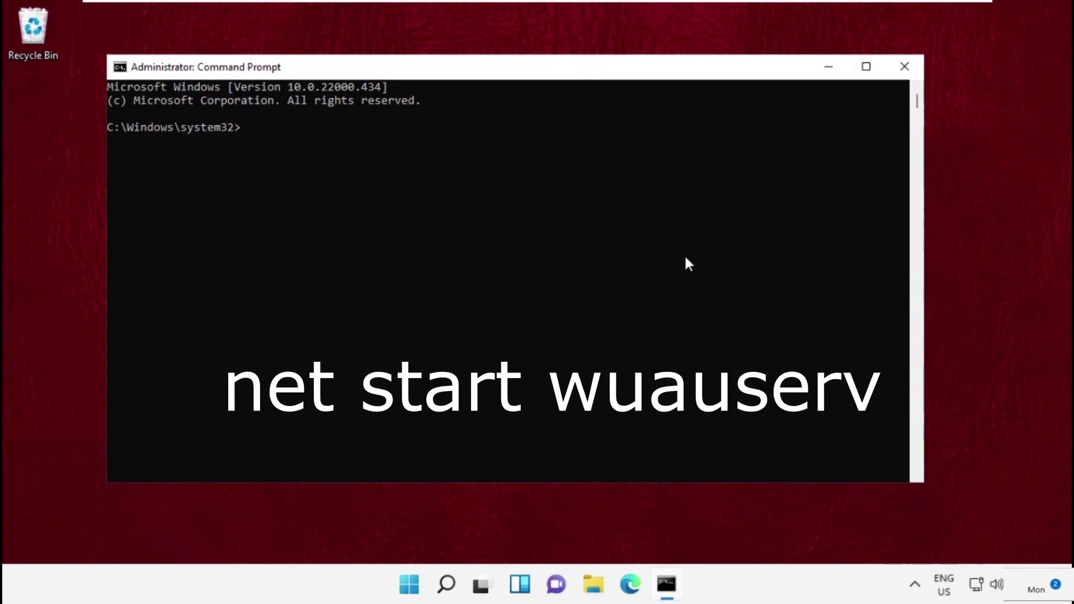
- Restart the wuauserv, cryptsvc and bits services with net start commands
{"action": "type", "text": "net start wuauserv"}
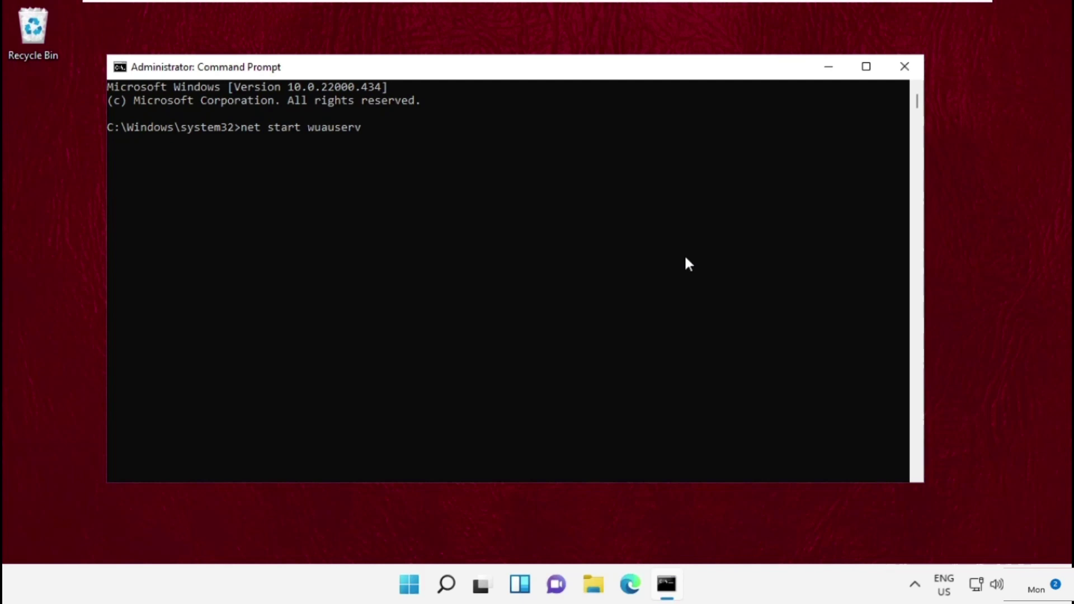
{"action": "key", "text": "Return"}
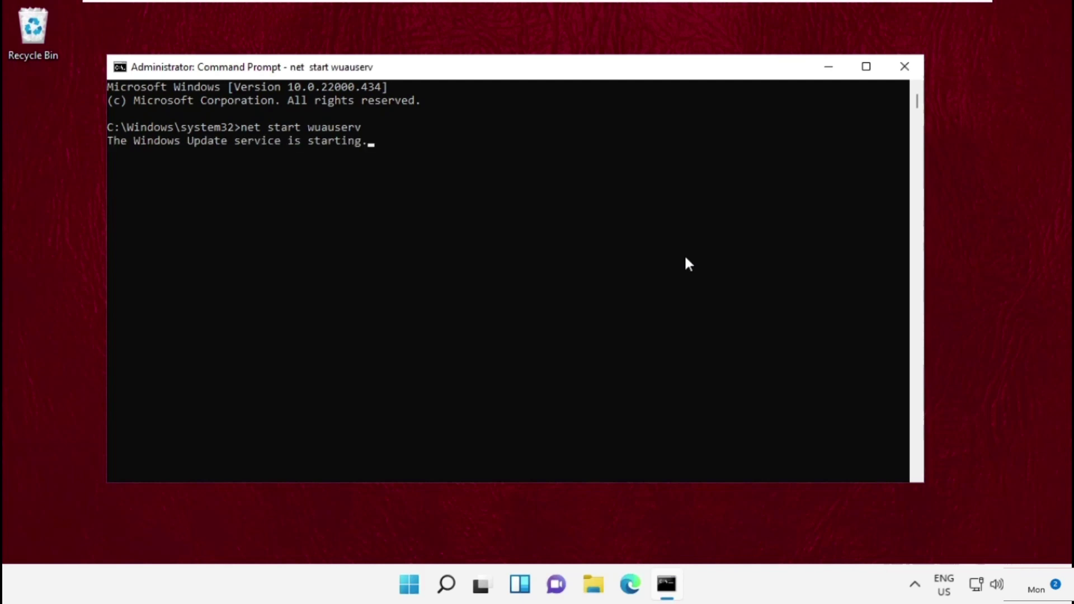
{"action": "type", "text": "net start cryptsvc"}
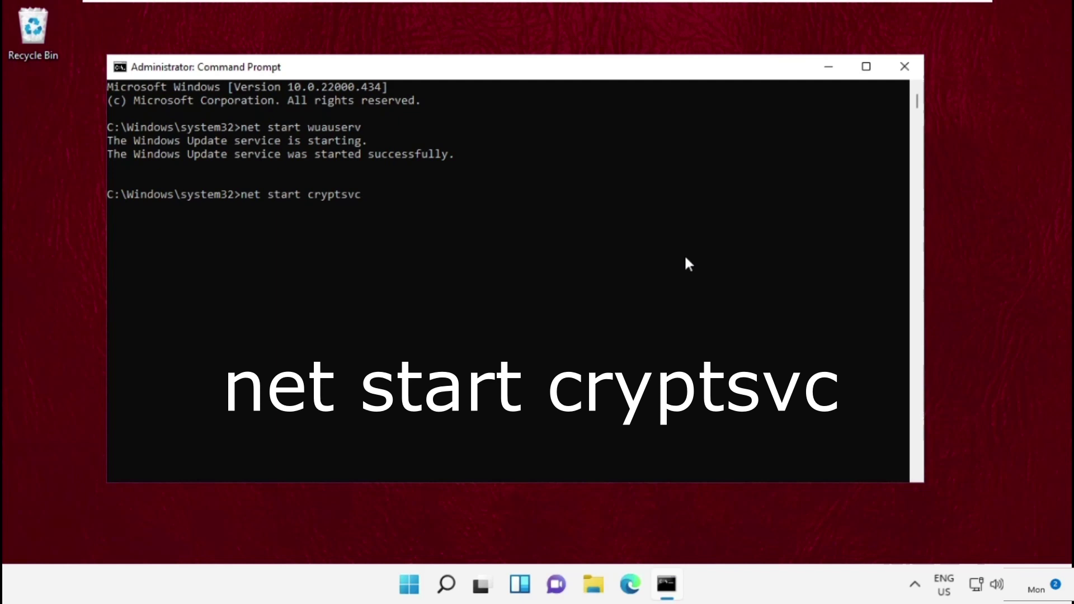
{"action": "key", "text": "Return"}
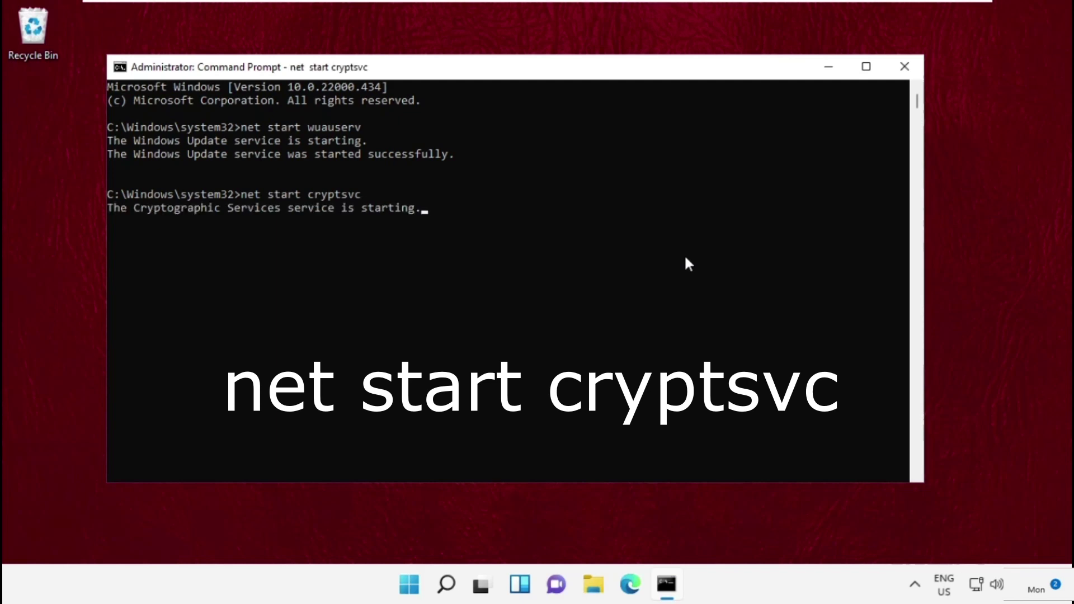
{"action": "type", "text": "net start bi"}
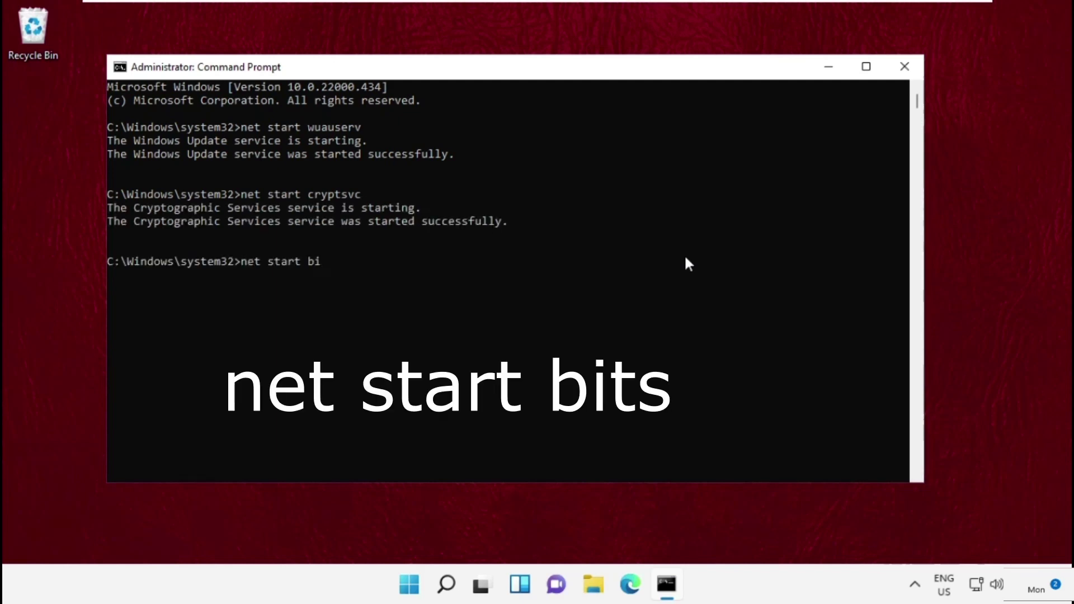
{"action": "type", "text": "ts"}
{"action": "key", "text": "Return"}
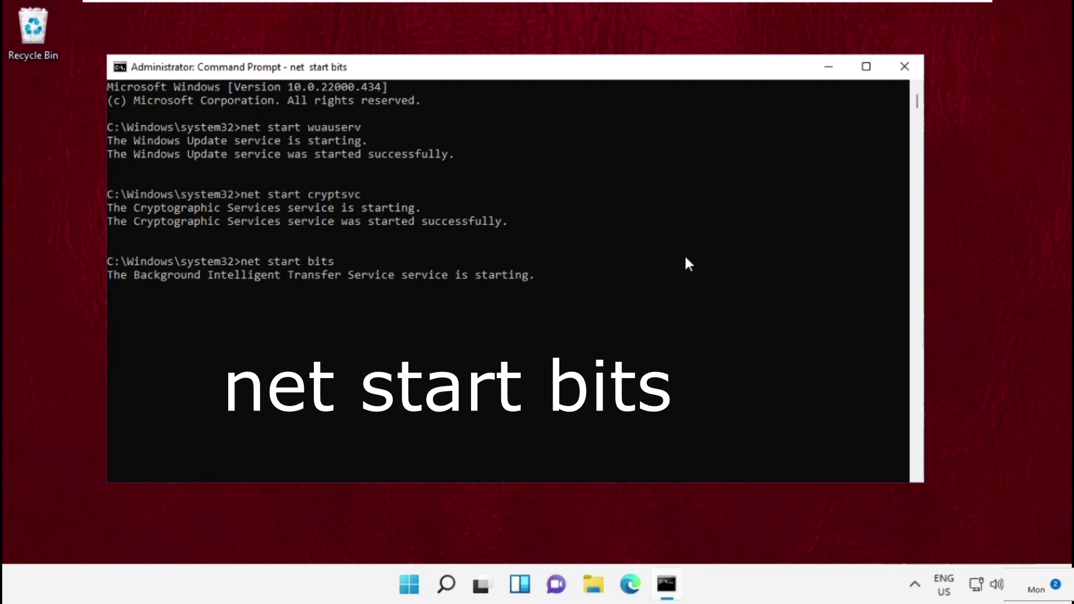